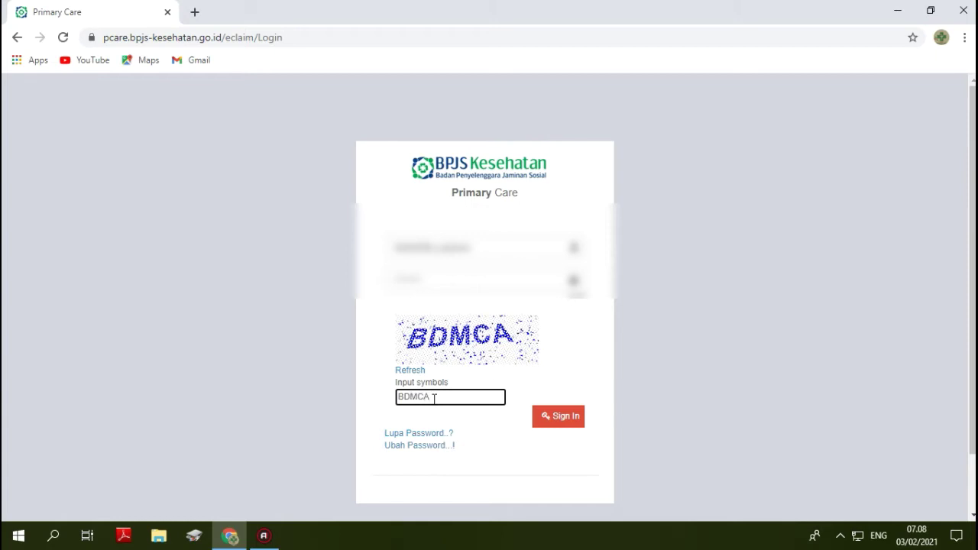
- Sign in with the filled-in login form and open the Daftar Tagihan page of Tagihan Non Kapitasi
key("Return")
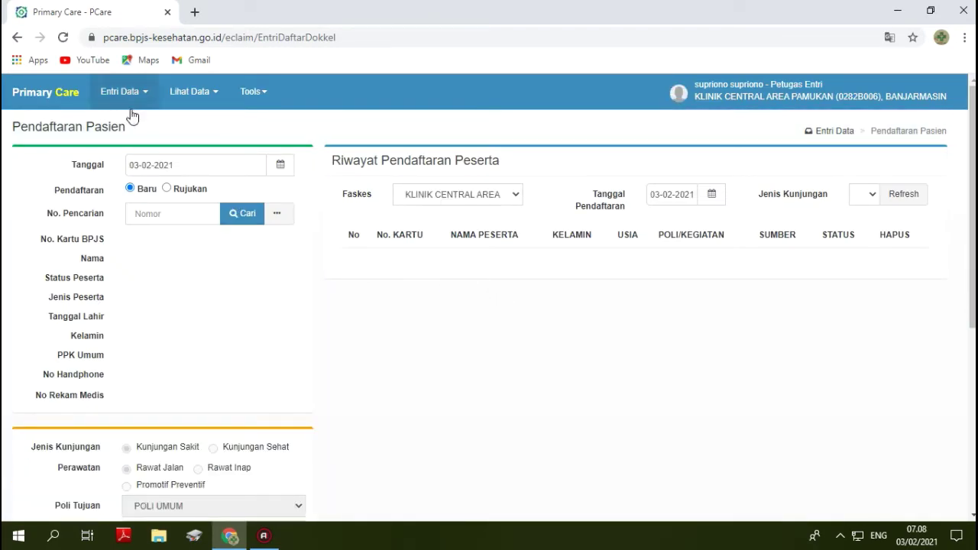
left_click(189, 101)
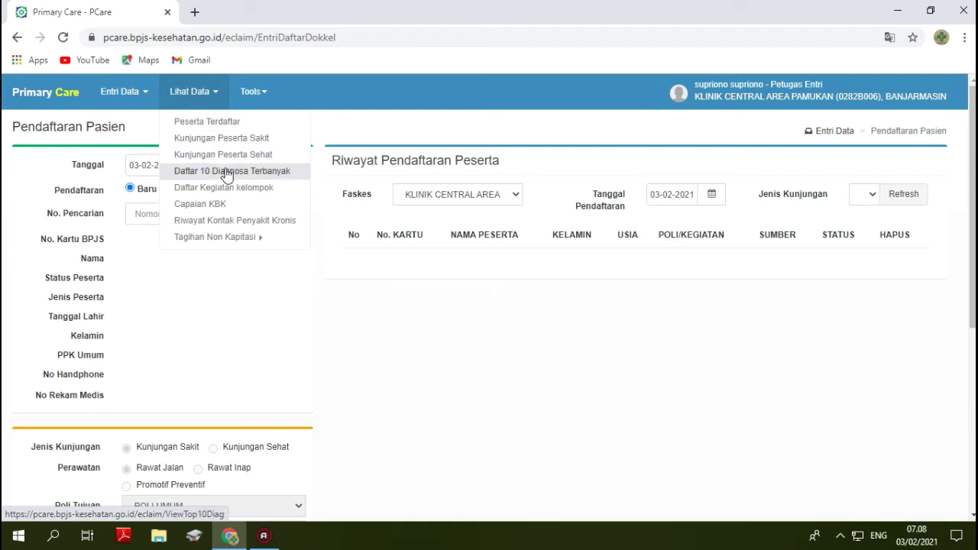
left_click(253, 243)
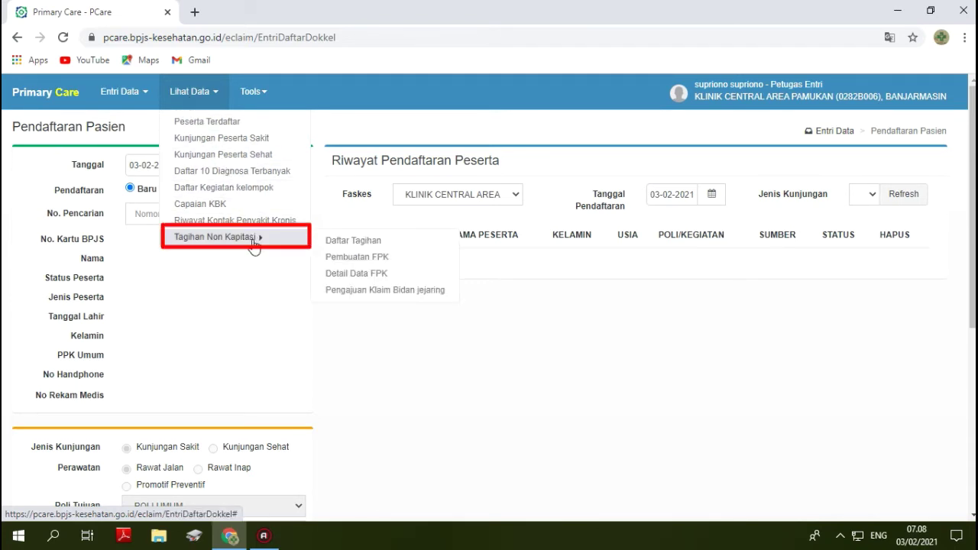
left_click(341, 241)
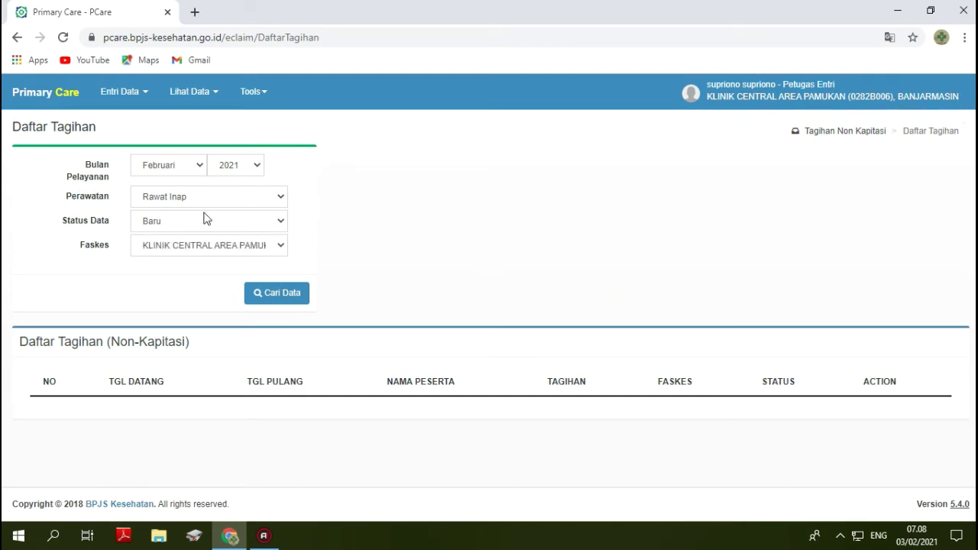
- Search the claims list for service month Oktober 2020, with Rawat Inap care and Baru status
left_click(198, 167)
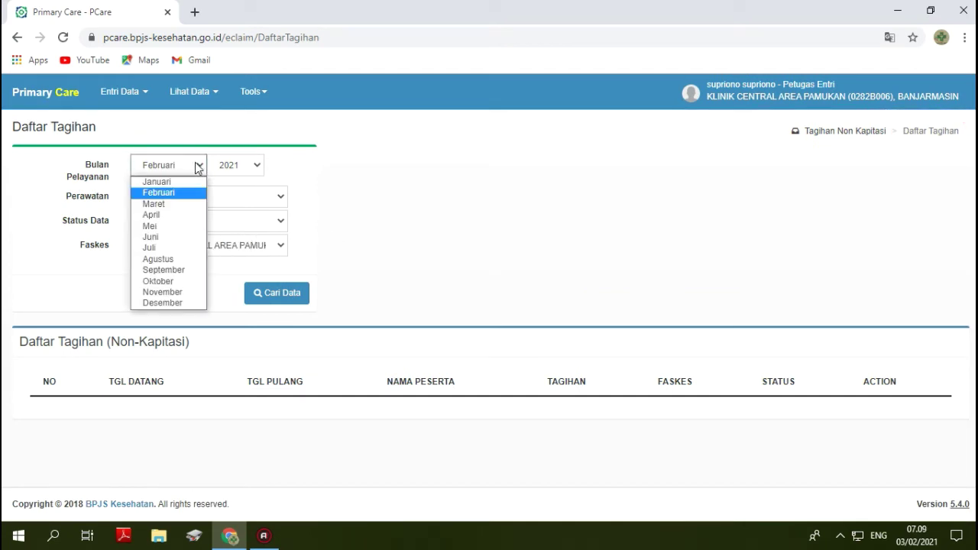
left_click(255, 166)
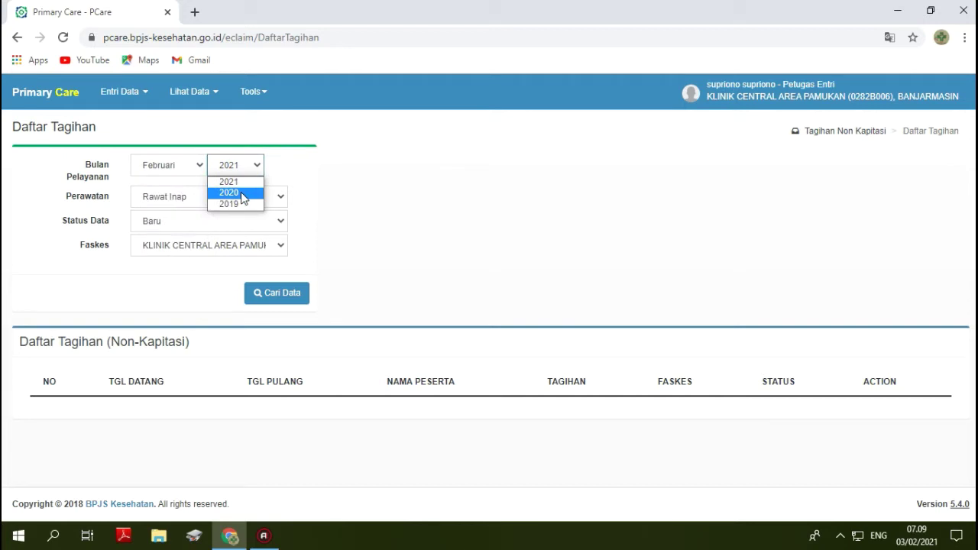
left_click(242, 197)
left_click(199, 169)
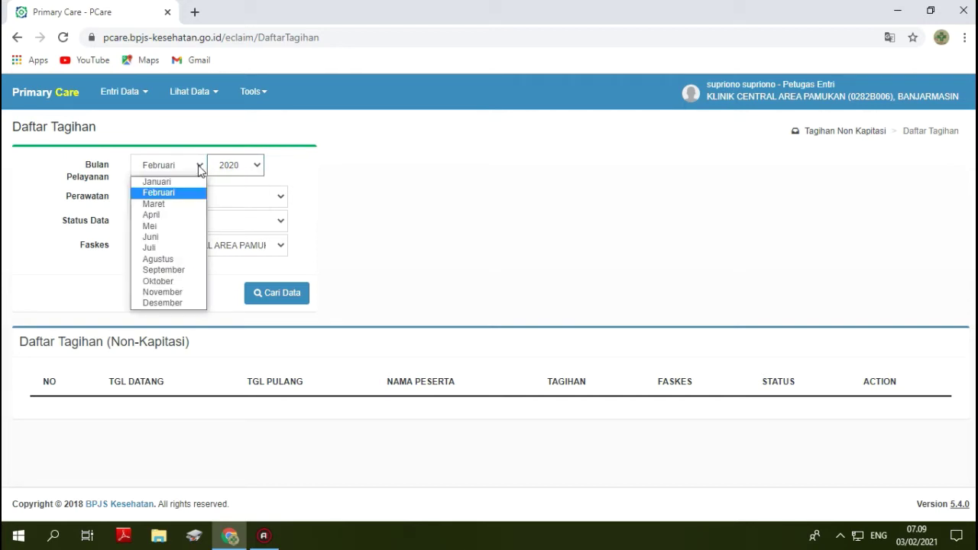
left_click(175, 281)
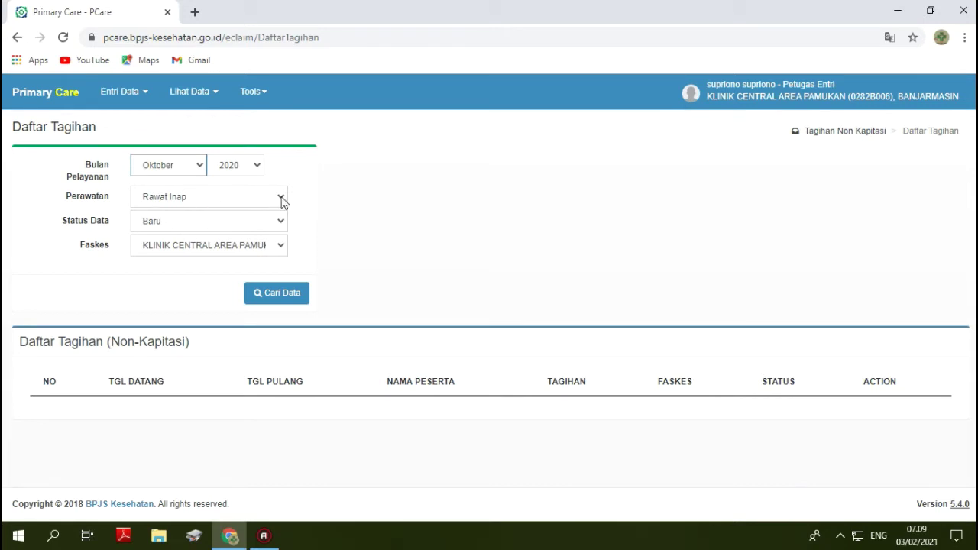
left_click(278, 299)
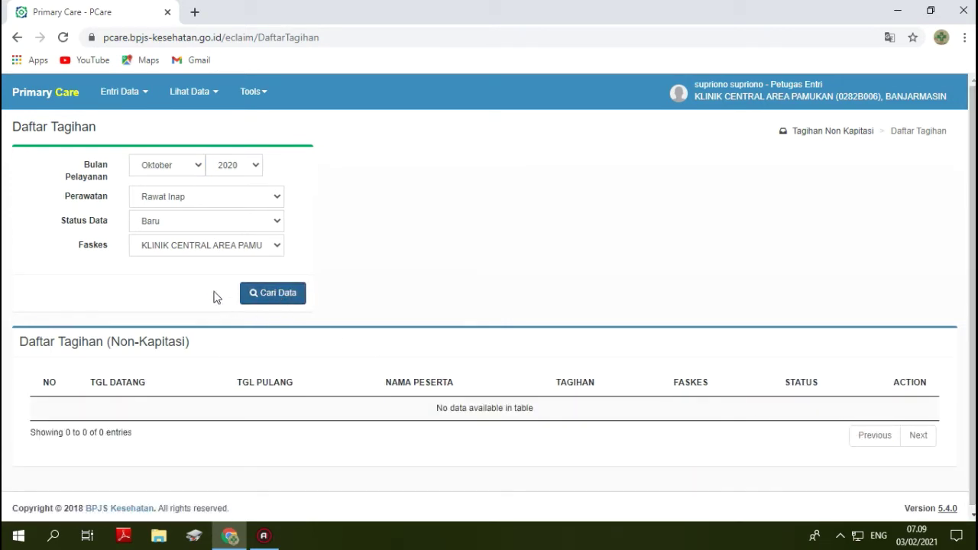
- Search the Rawat Inap claims for service month November 2020 and review the listed entries
left_click(199, 166)
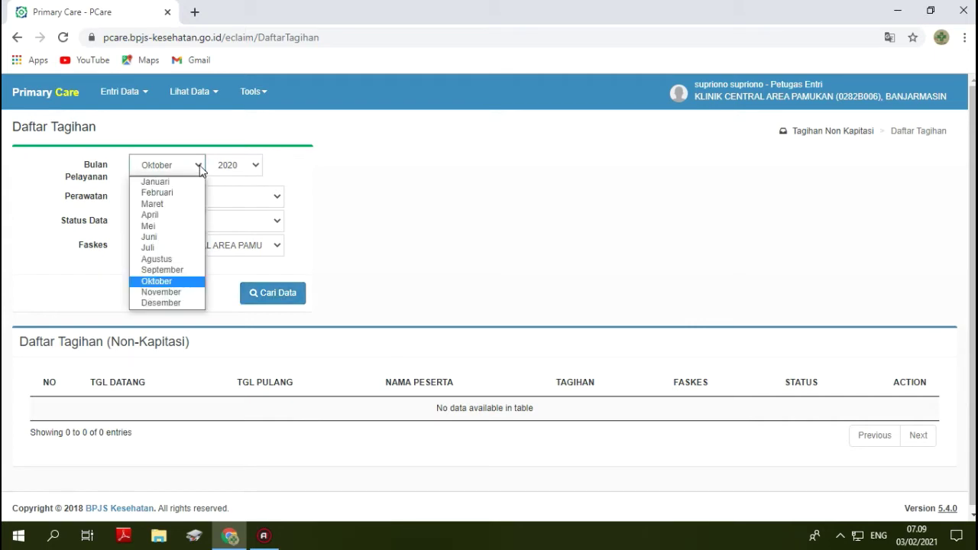
left_click(181, 293)
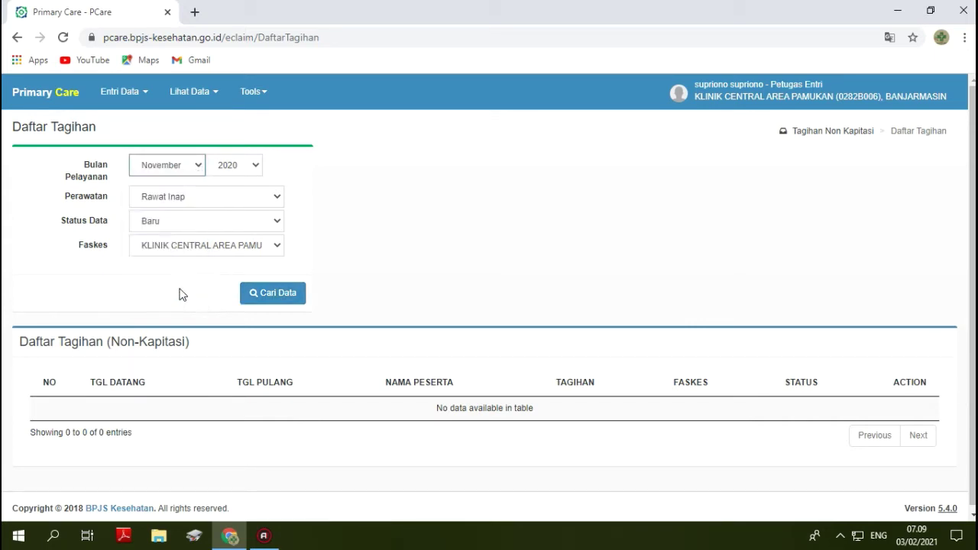
left_click(262, 295)
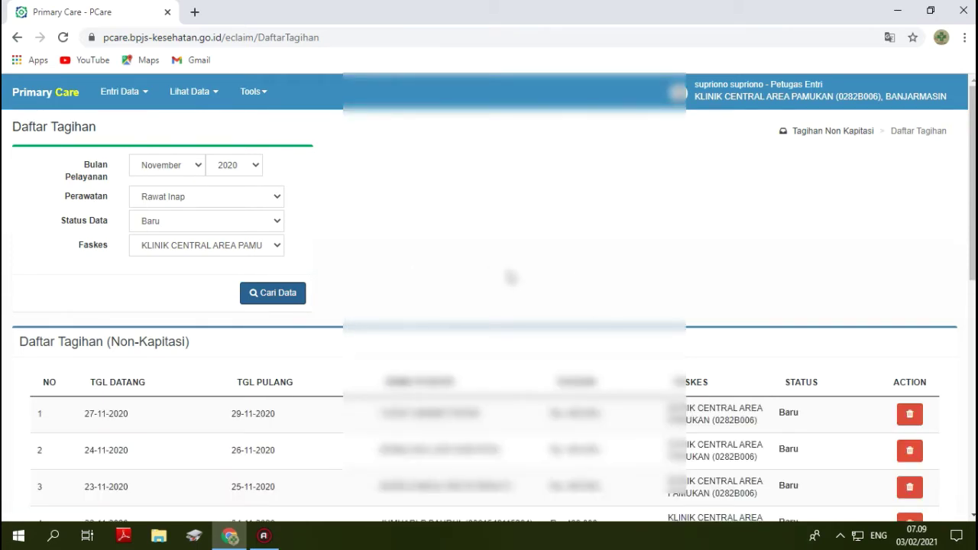
scroll(508, 277, "down", 4)
scroll(509, 278, "down", 3)
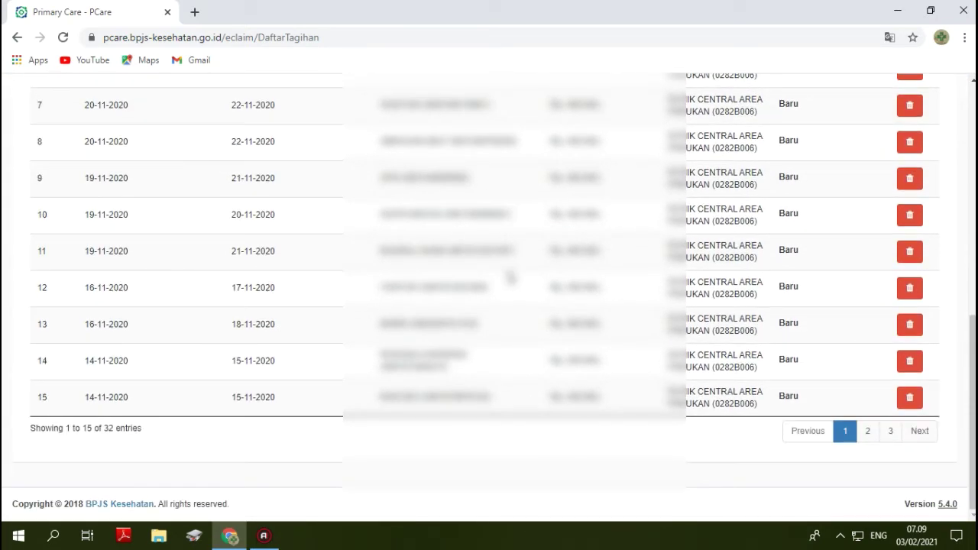
scroll(510, 277, "up", 6)
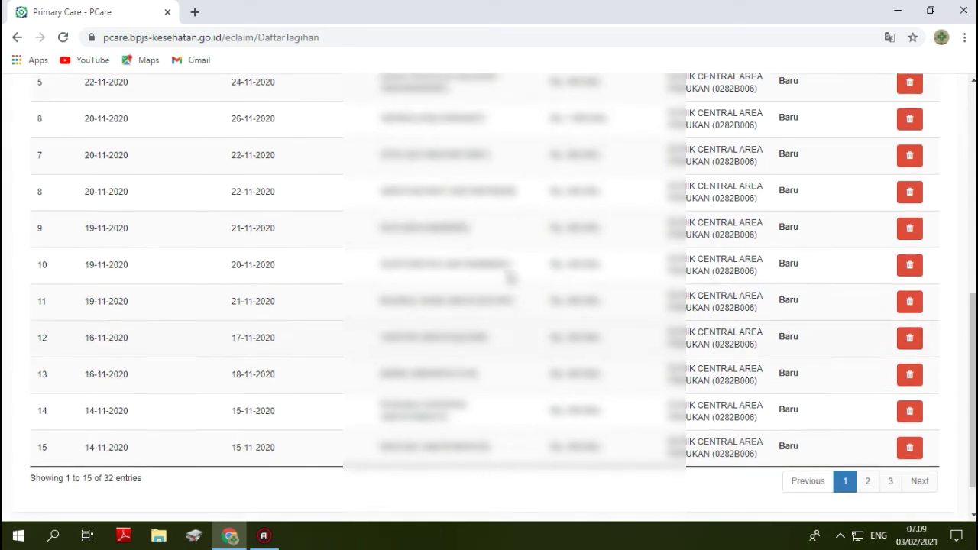
scroll(510, 277, "up", 1)
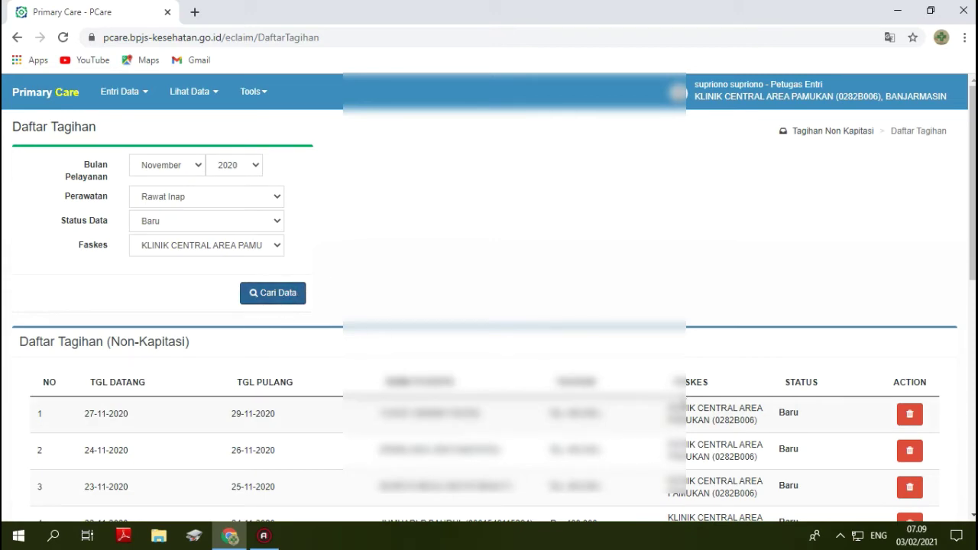
scroll(687, 413, "down", 4)
scroll(687, 413, "down", 3)
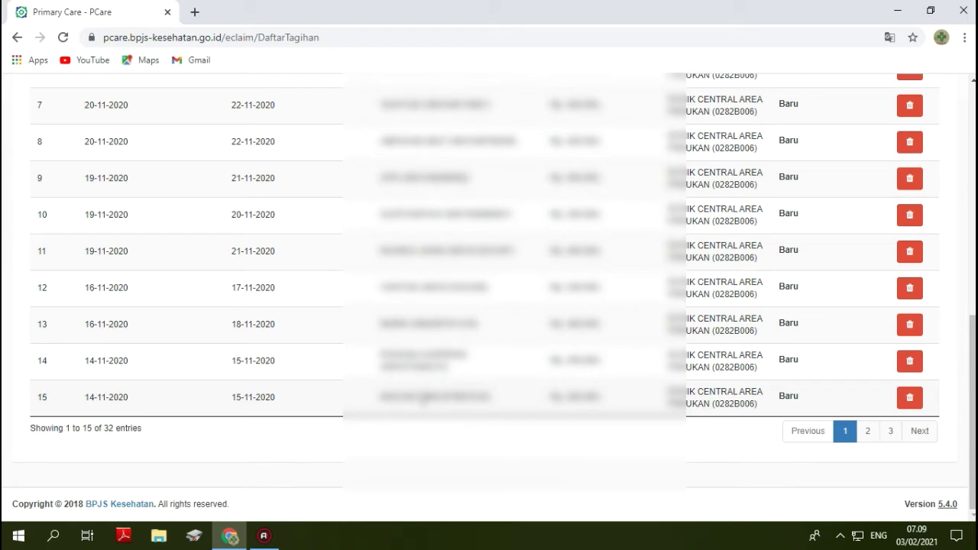
scroll(422, 398, "up", 7)
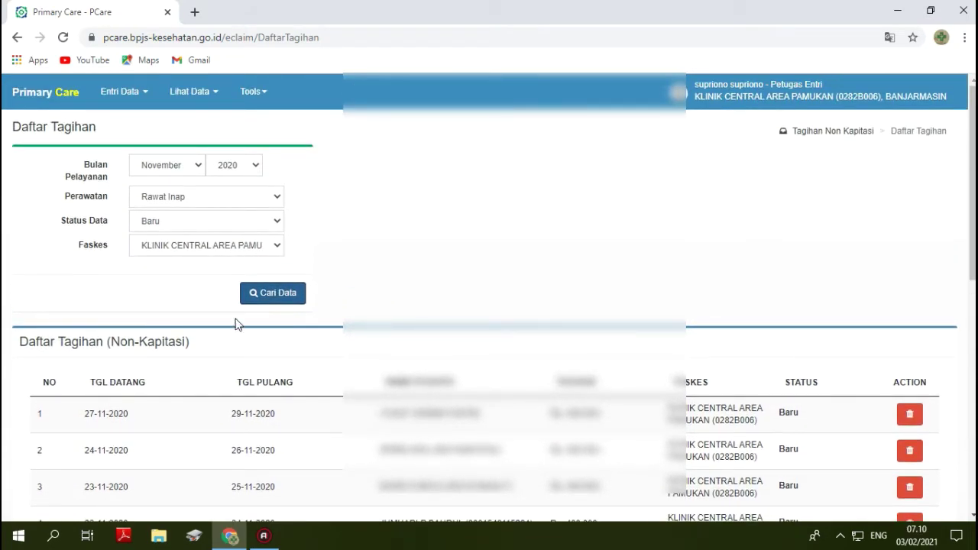
- Switch the care type to Rawat Jalan and search the November 2020 claims again
left_click(276, 200)
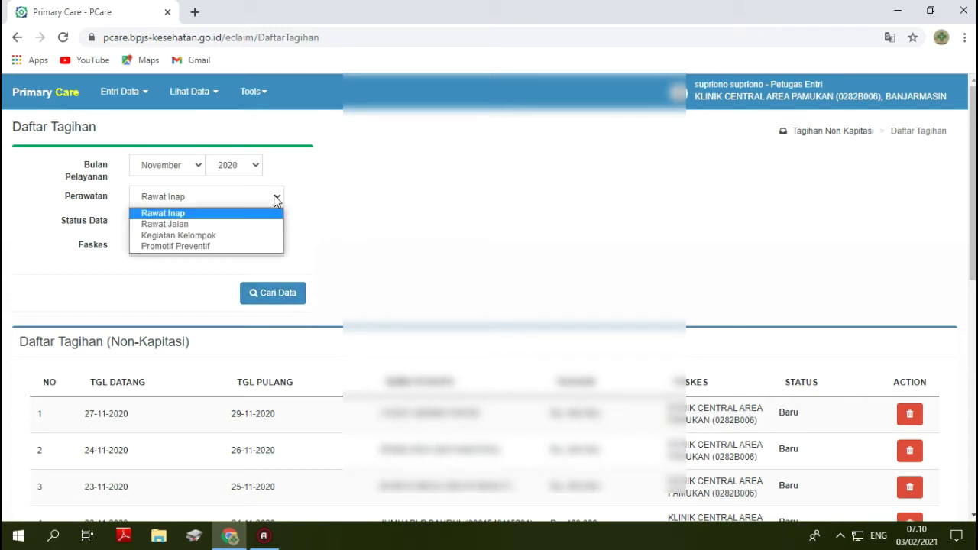
left_click(205, 224)
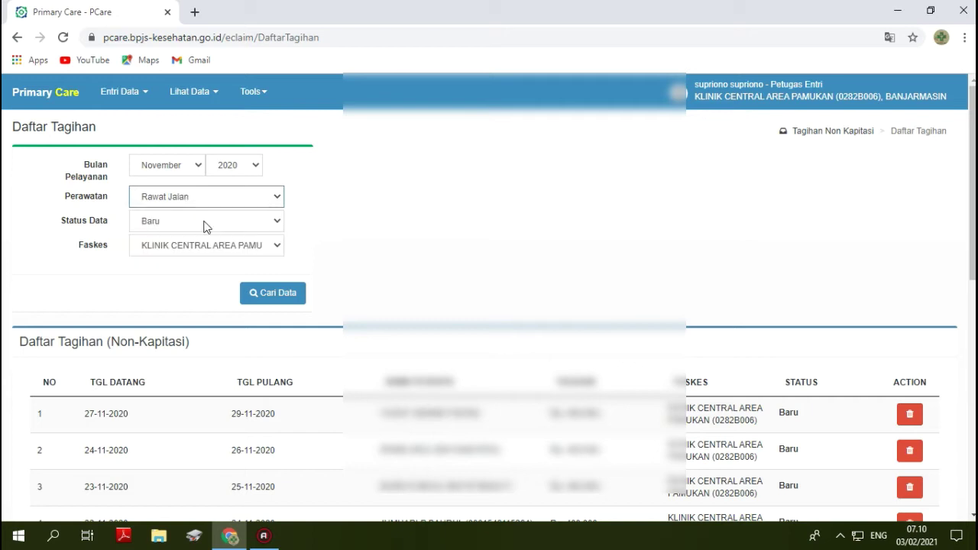
left_click(276, 299)
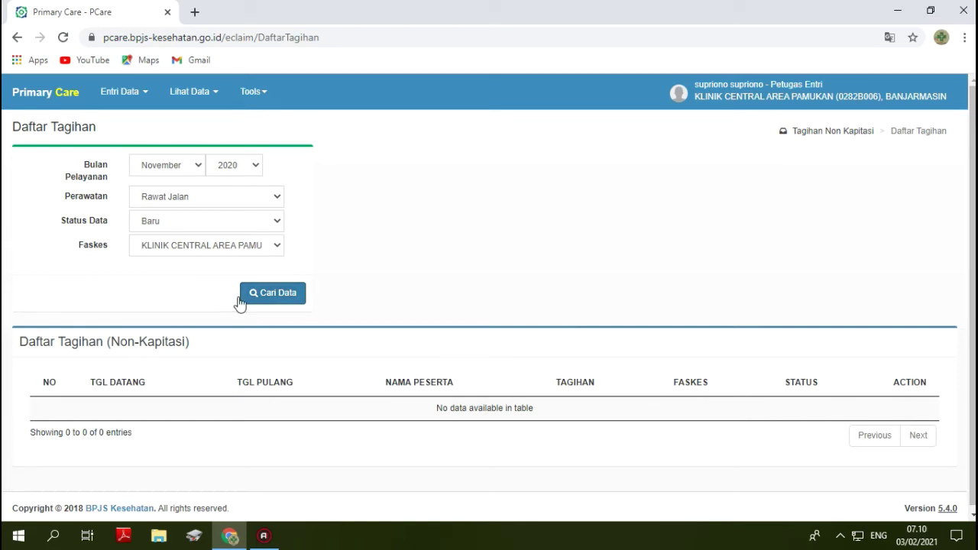
- Open the Pembuatan FPK page of Tagihan Non Kapitasi
left_click(204, 97)
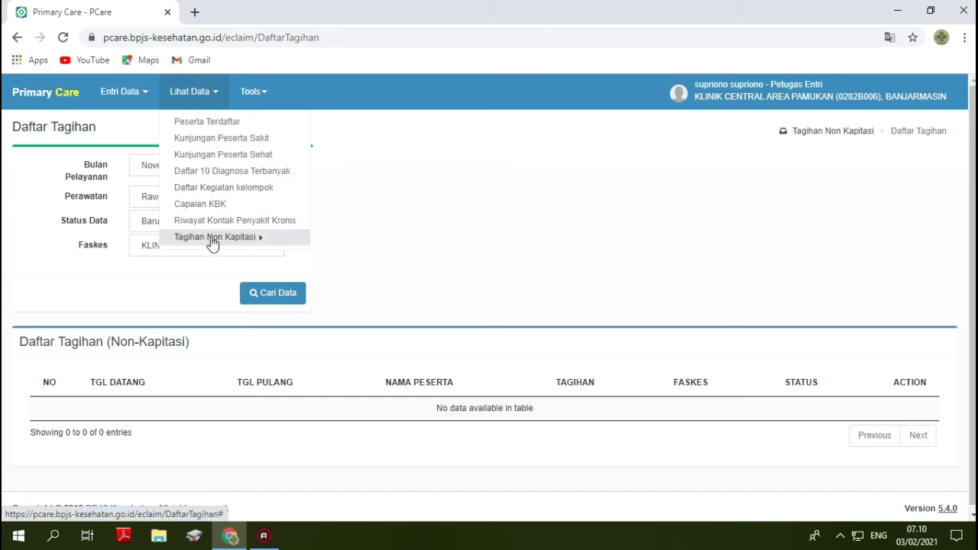
mouse_move(213, 244)
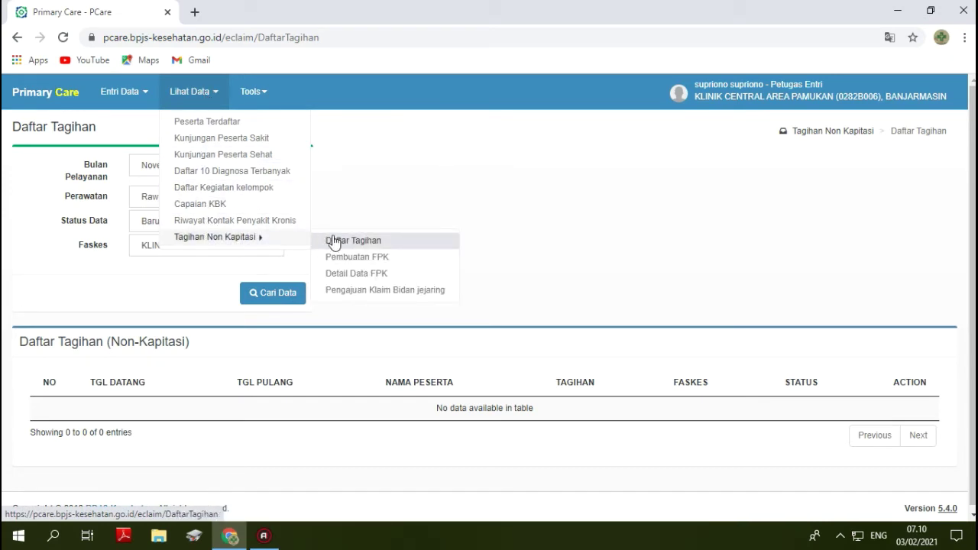
left_click(369, 266)
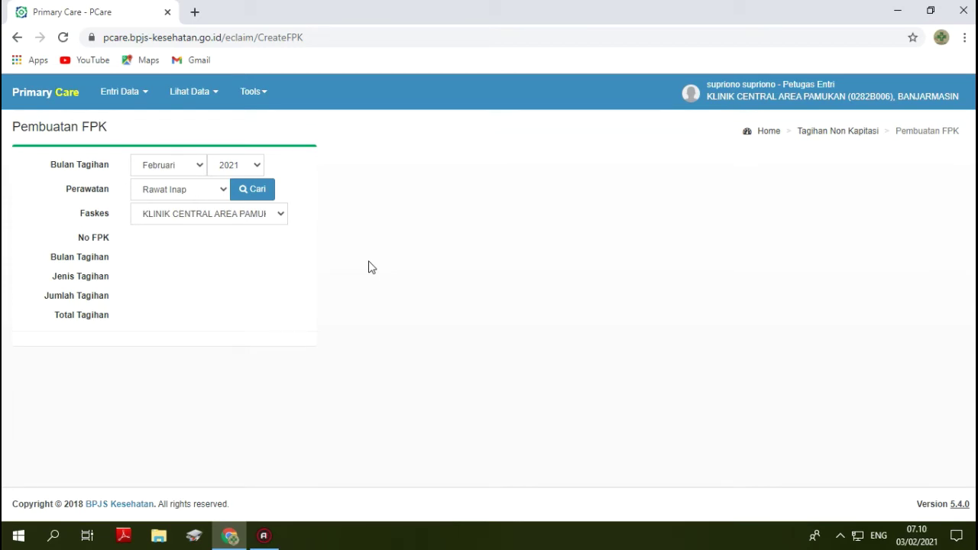
- Retrieve the Rawat Inap claims for billing month November 2020 and create their FPK
left_click(200, 166)
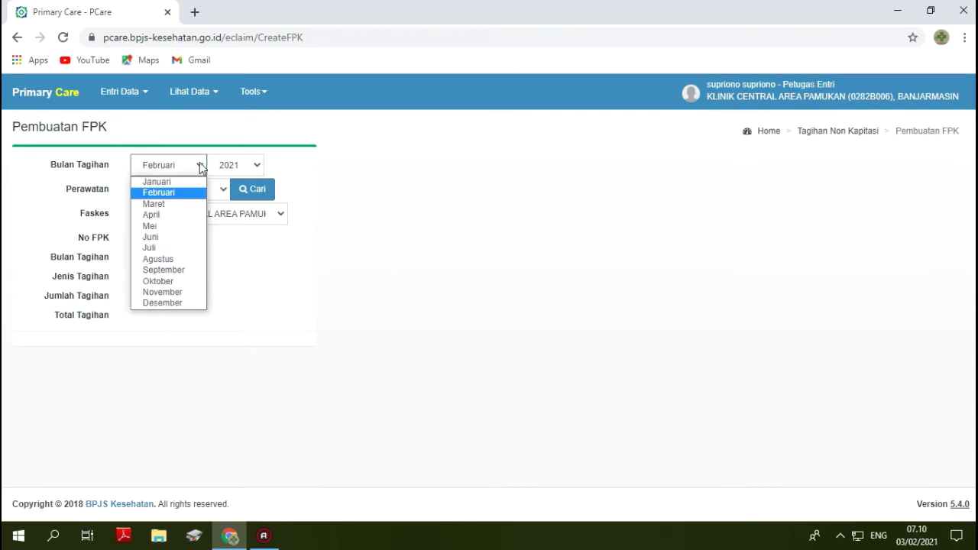
left_click(256, 166)
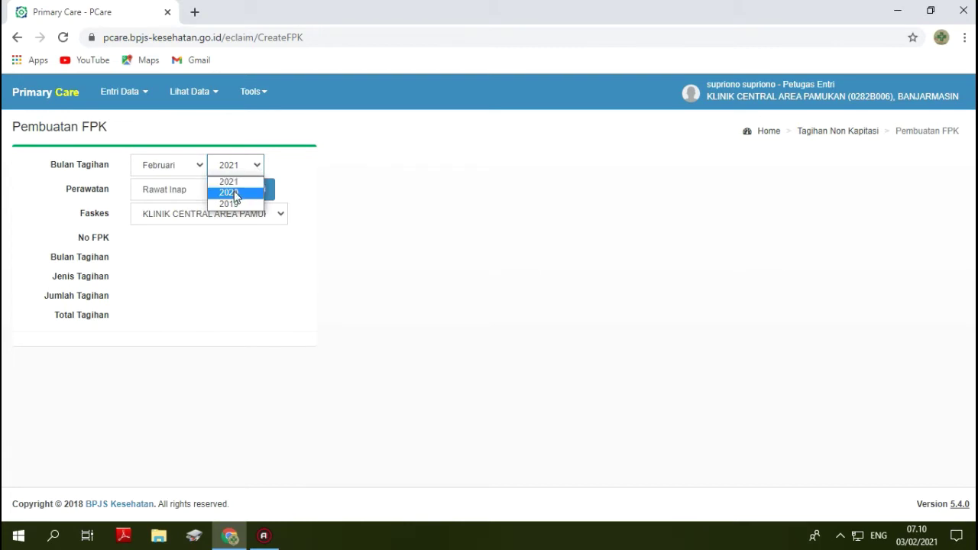
left_click(234, 193)
left_click(200, 166)
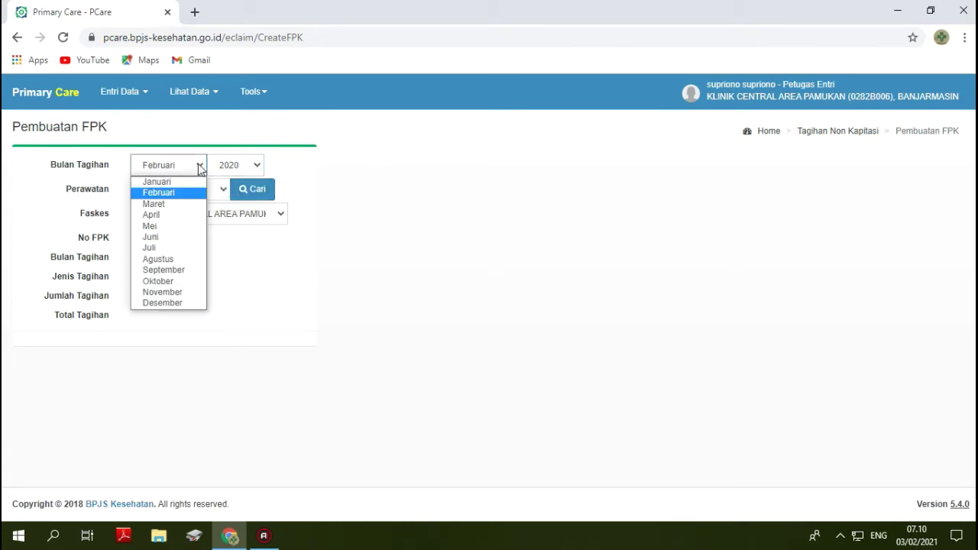
left_click(173, 293)
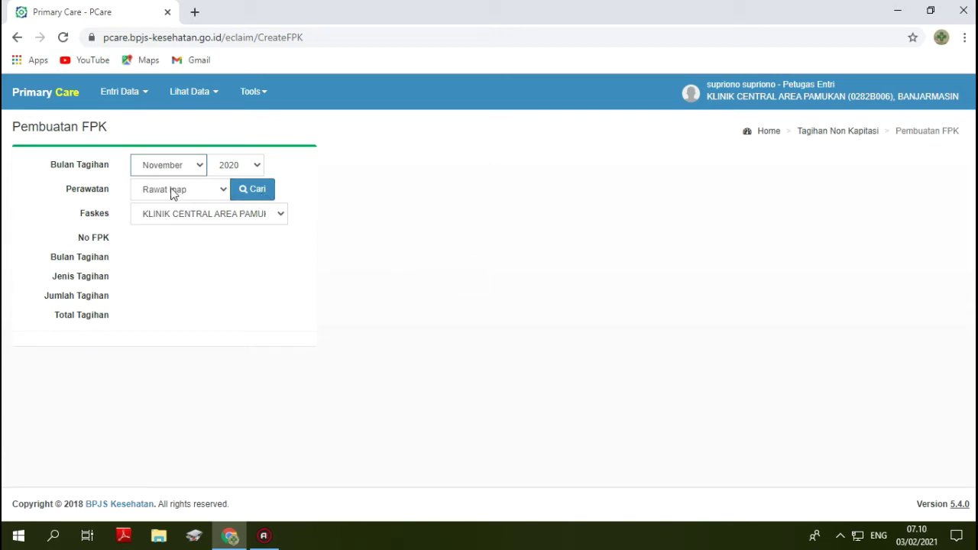
left_click(257, 193)
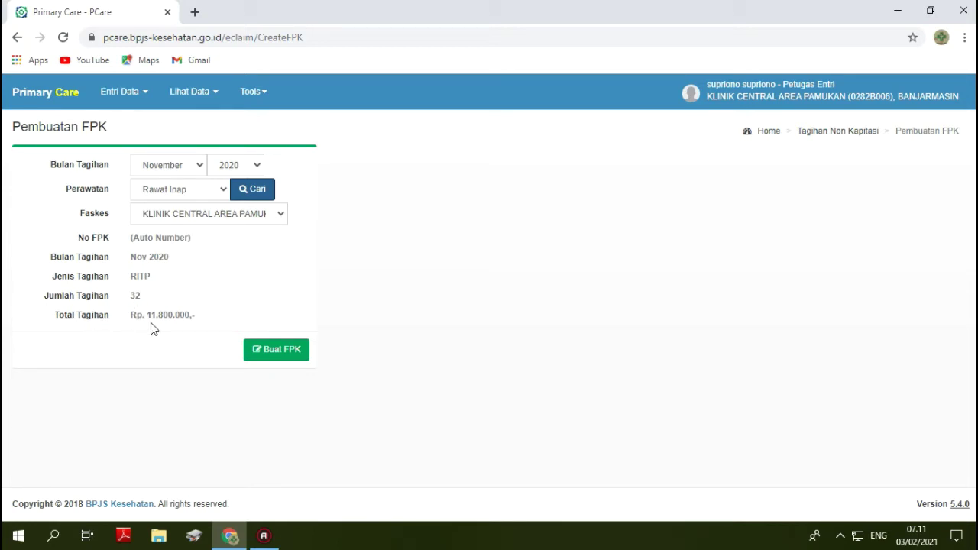
left_click(275, 360)
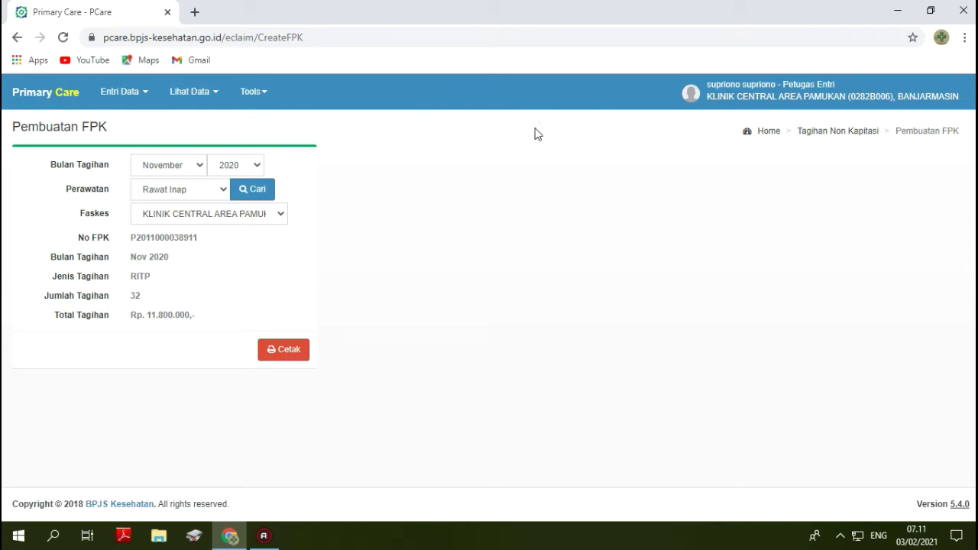
- Retrieve the Rawat Inap claims for billing month Desember 2020 and create their FPK
left_click(201, 172)
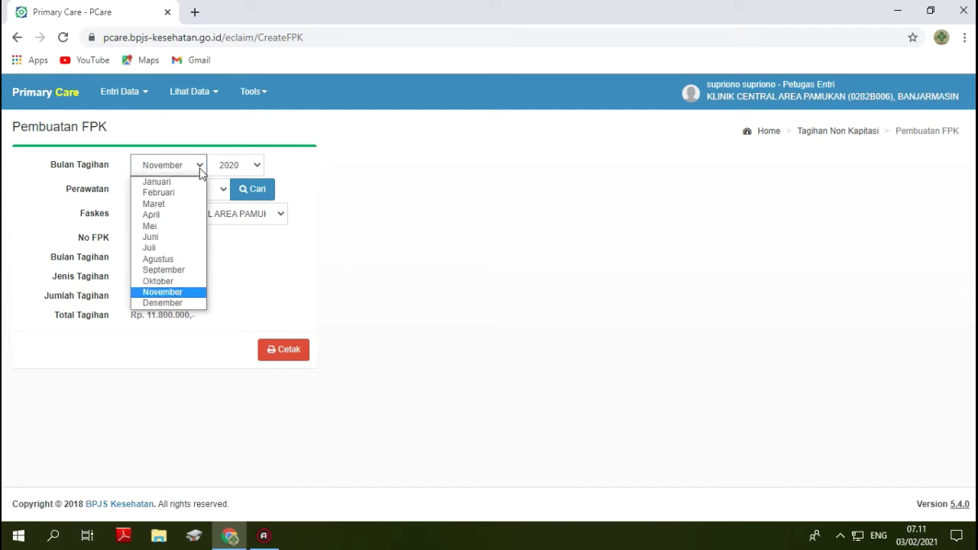
left_click(171, 304)
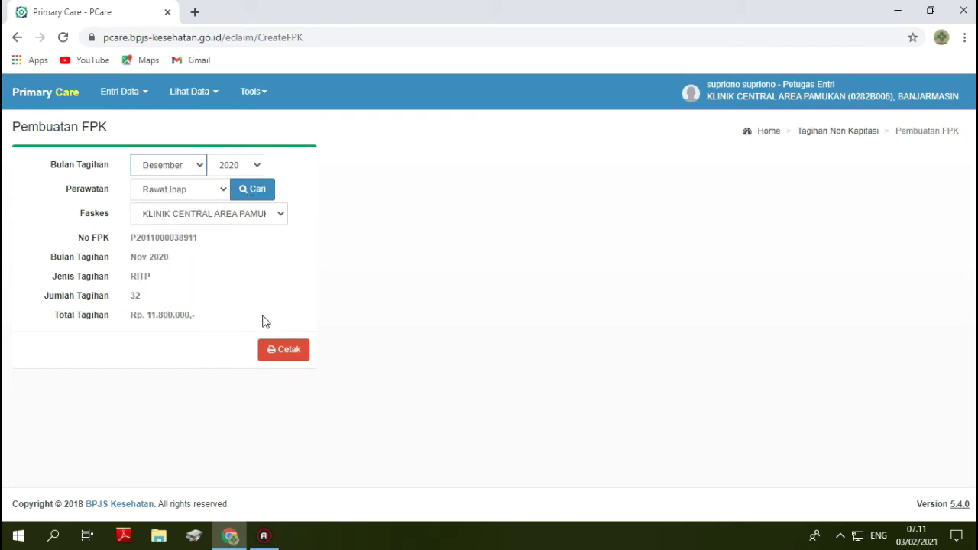
left_click(255, 191)
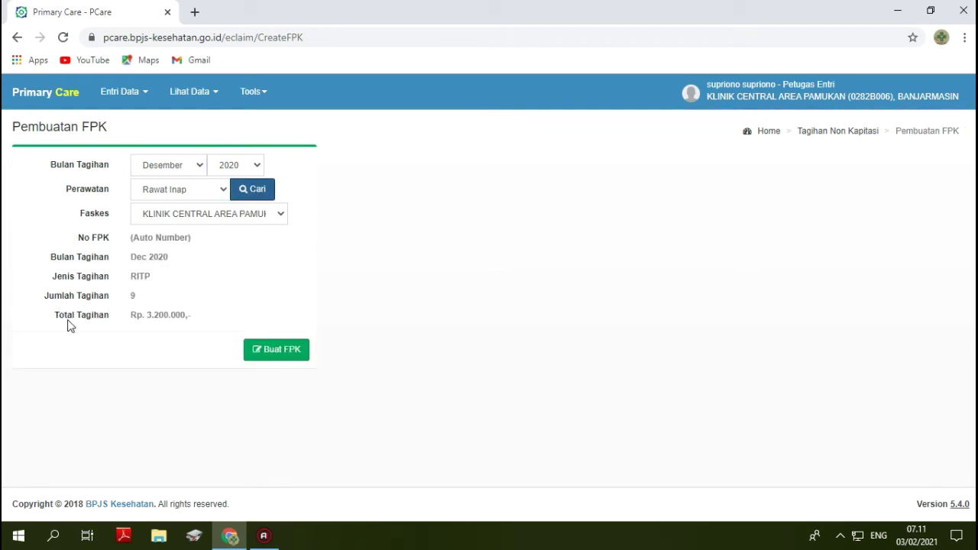
left_click(284, 361)
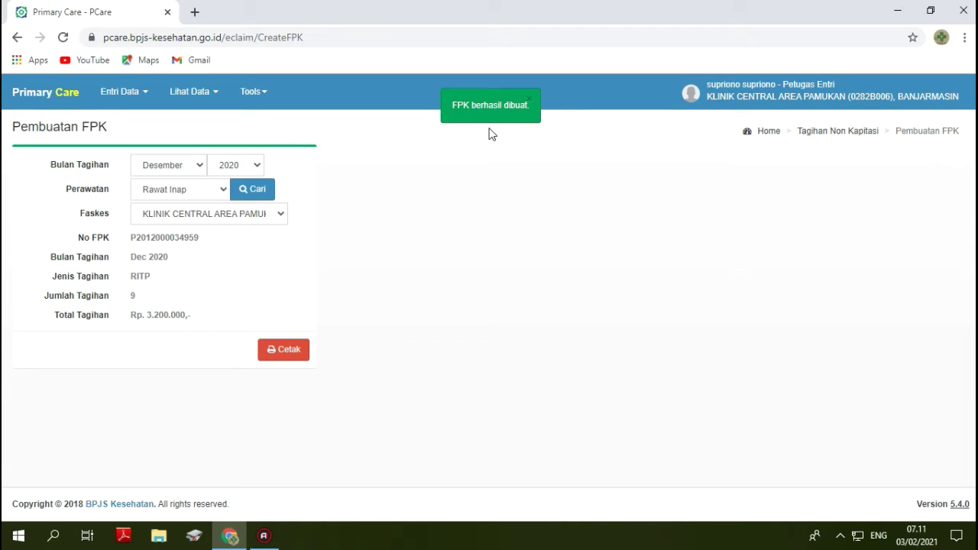
- Open the Detail Data FPK page of Tagihan Non Kapitasi
left_click(184, 101)
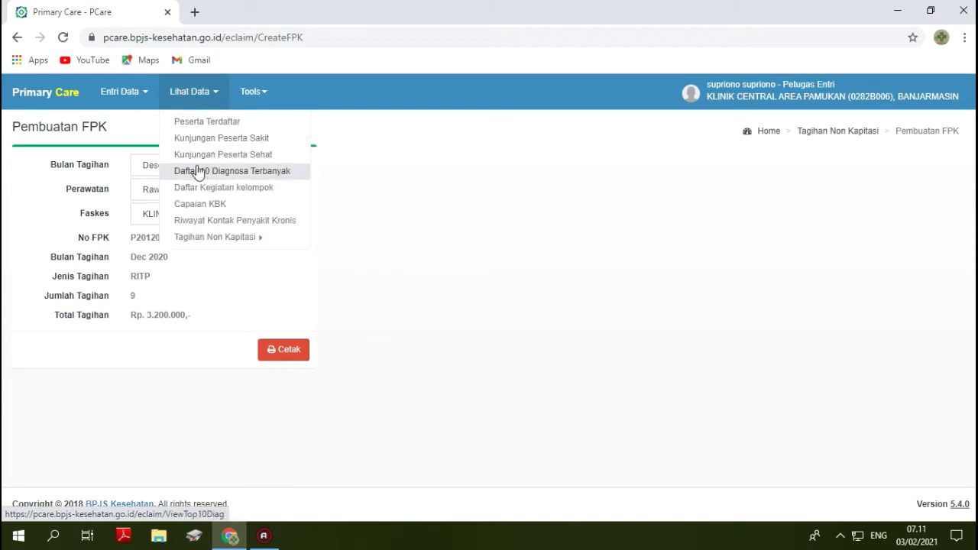
left_click(214, 238)
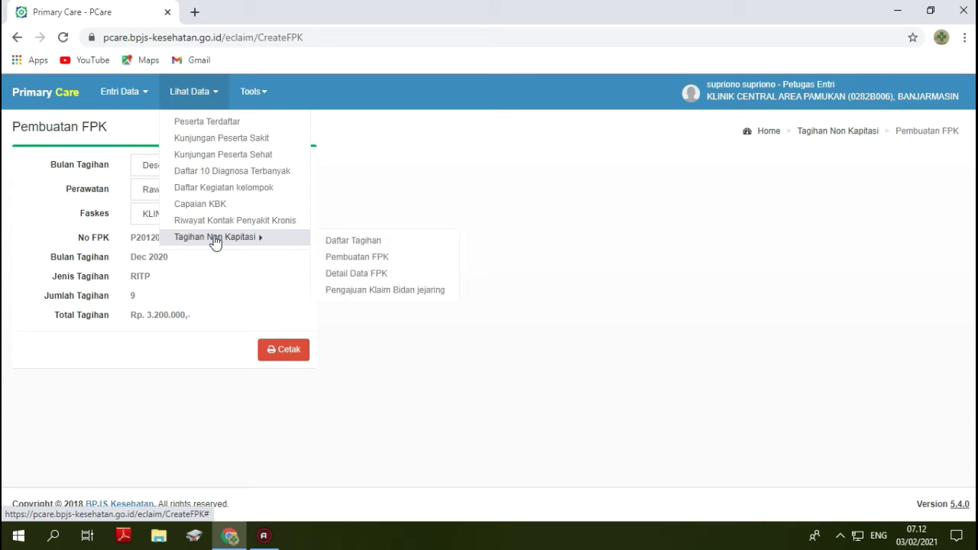
left_click(348, 281)
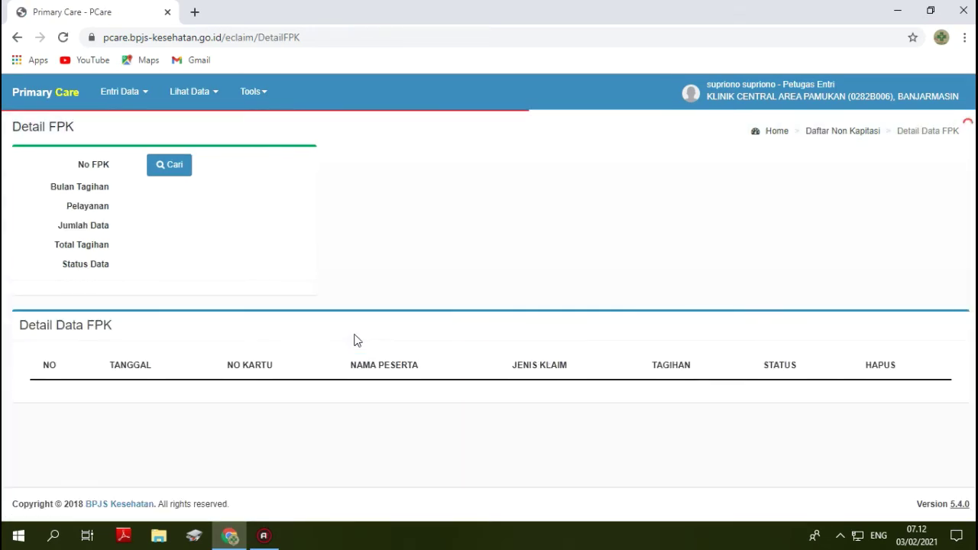
- Search the FPK records for the period November 2020
left_click(172, 171)
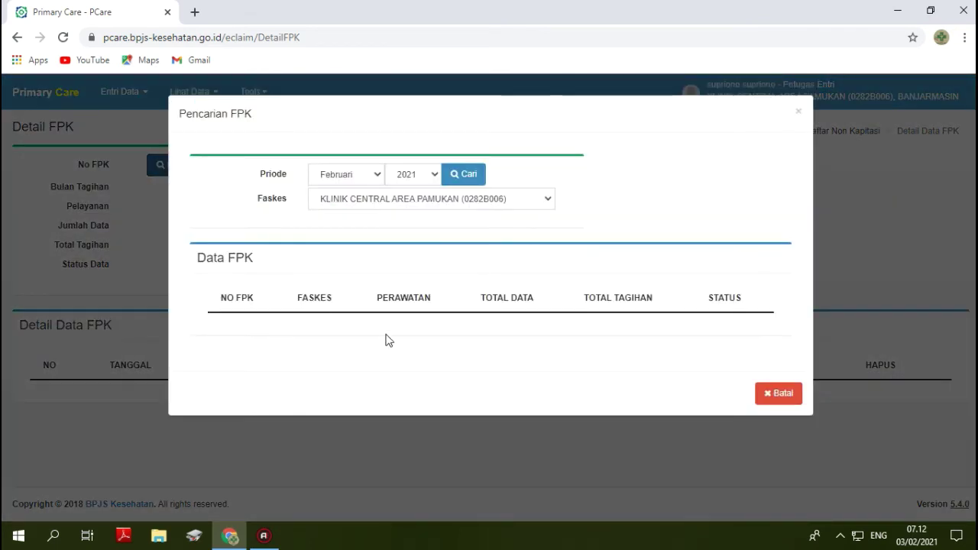
left_click(432, 175)
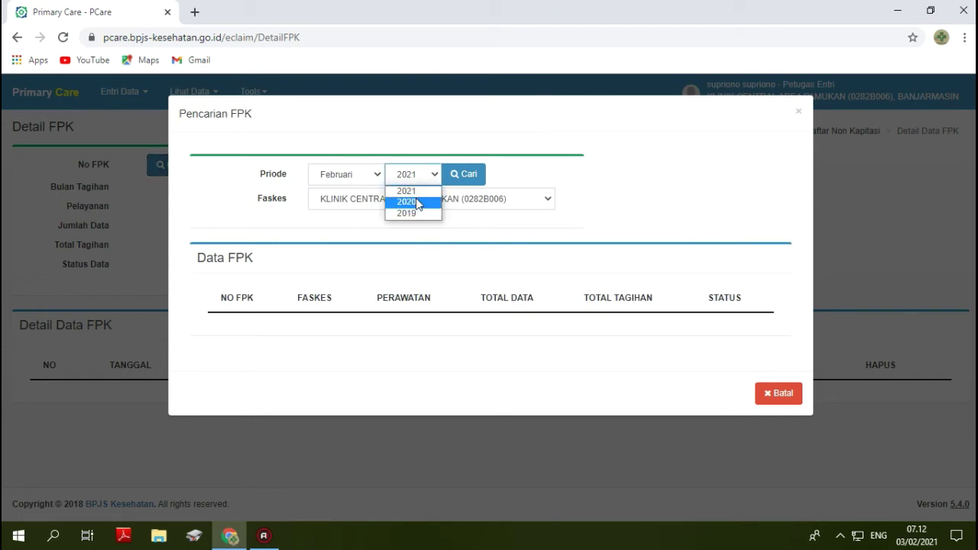
left_click(417, 203)
left_click(376, 177)
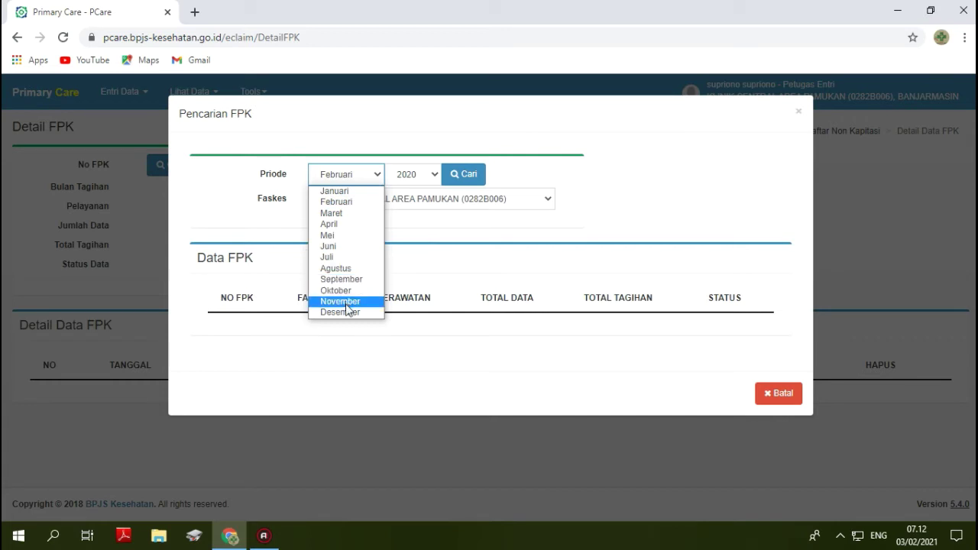
left_click(346, 304)
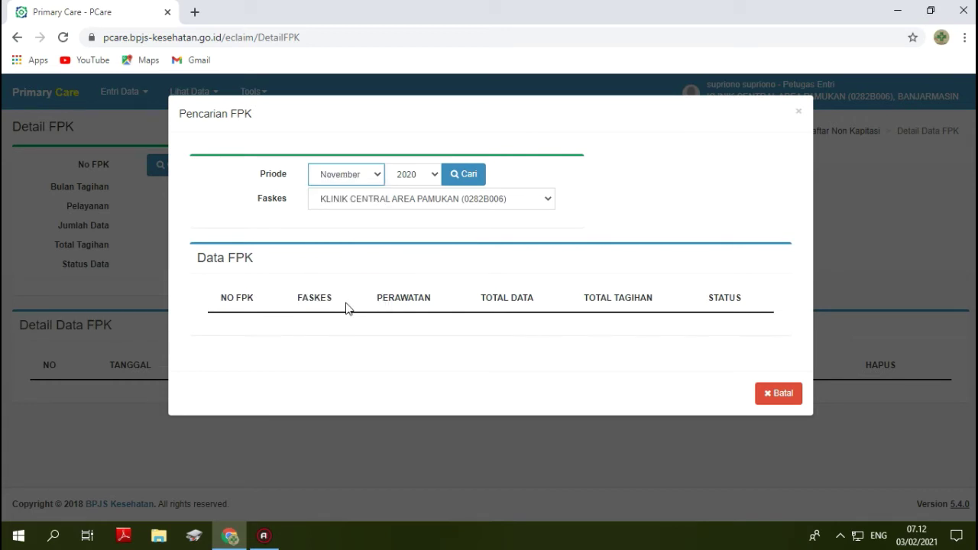
left_click(468, 179)
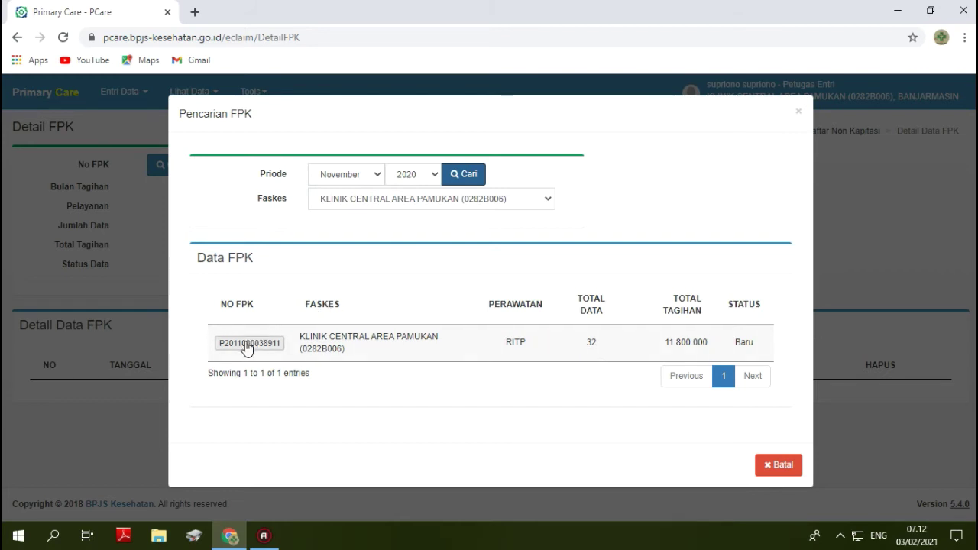
- Search the FPK records for Desember 2020, open the RITP submission and review its claim list
left_click(373, 176)
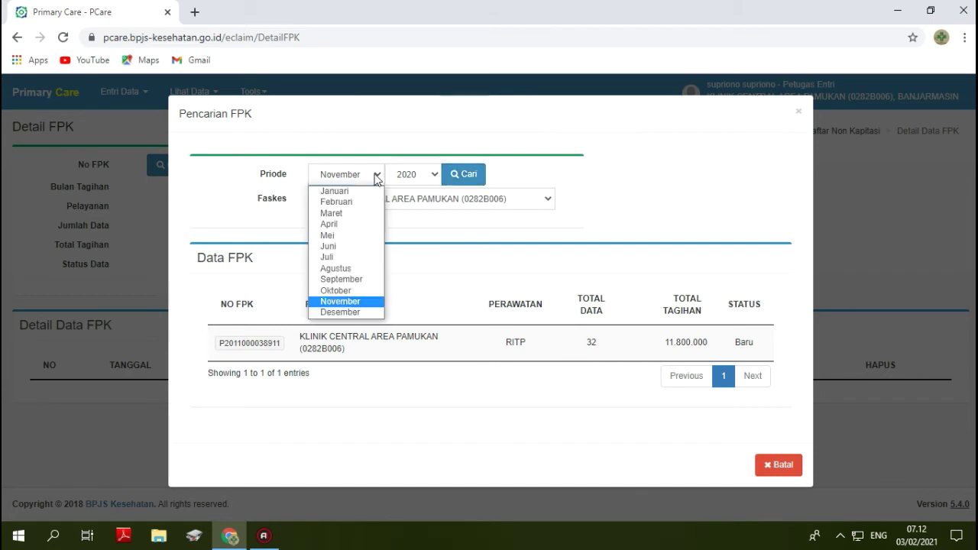
left_click(326, 312)
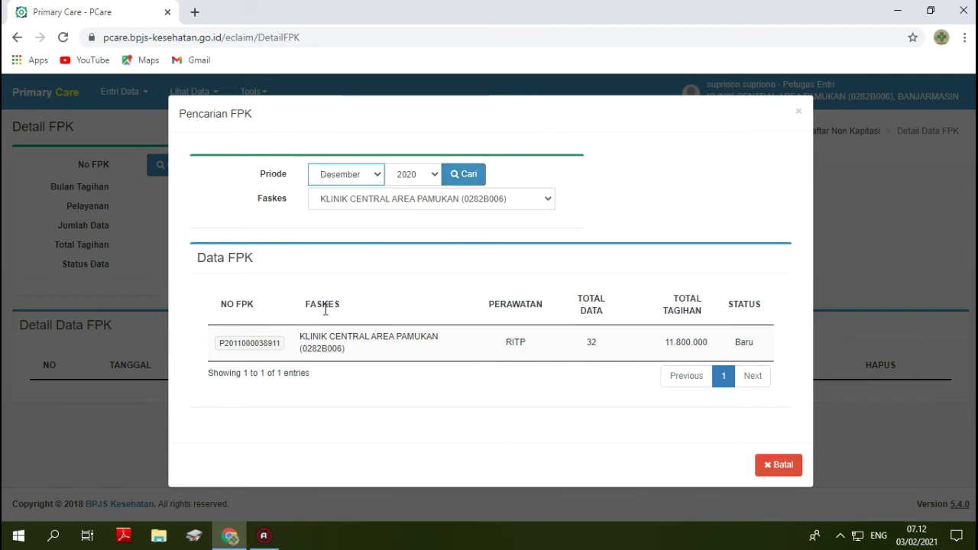
left_click(463, 175)
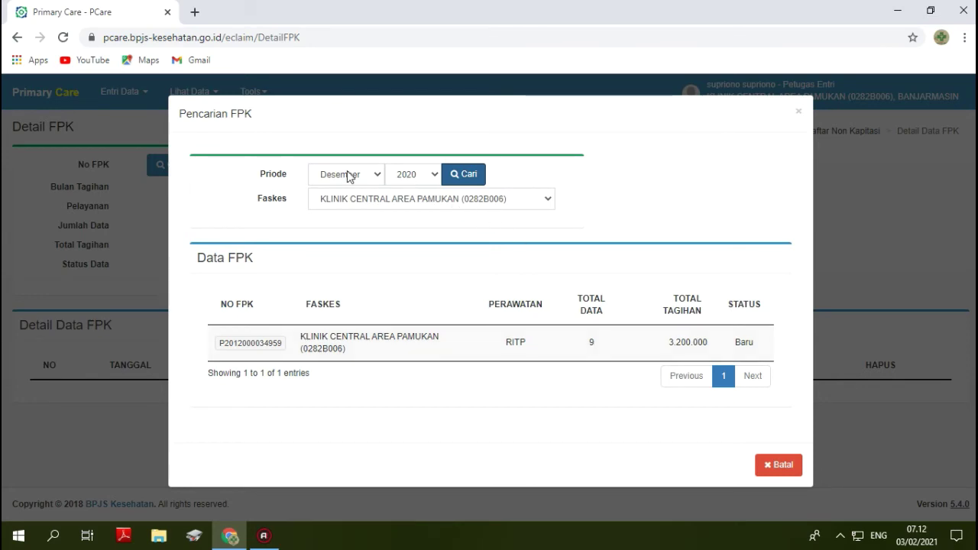
left_click(255, 344)
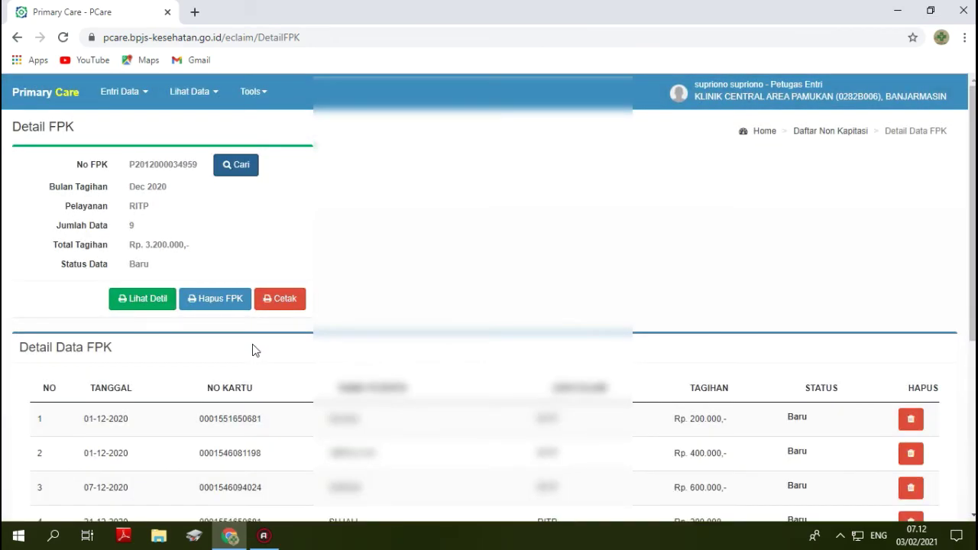
scroll(255, 349, "down", 4)
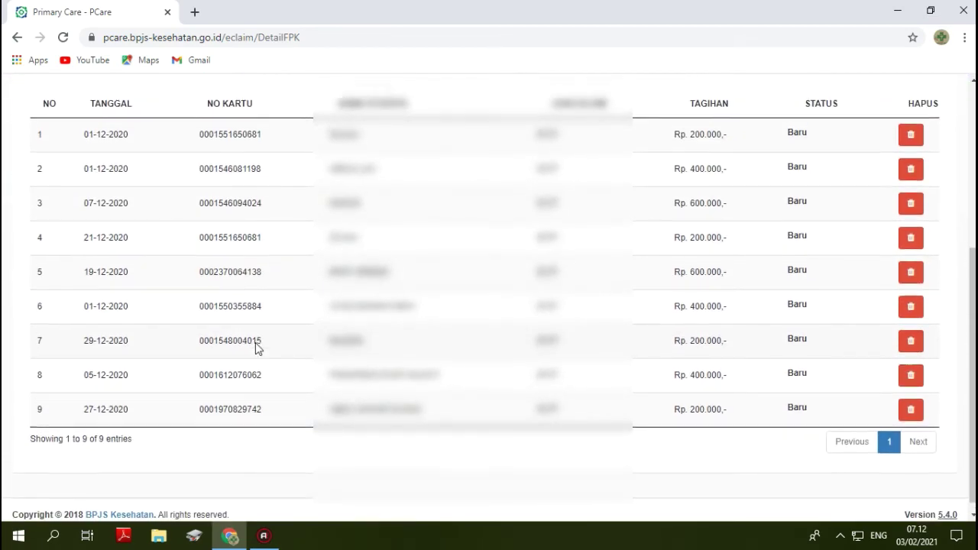
scroll(256, 348, "up", 4)
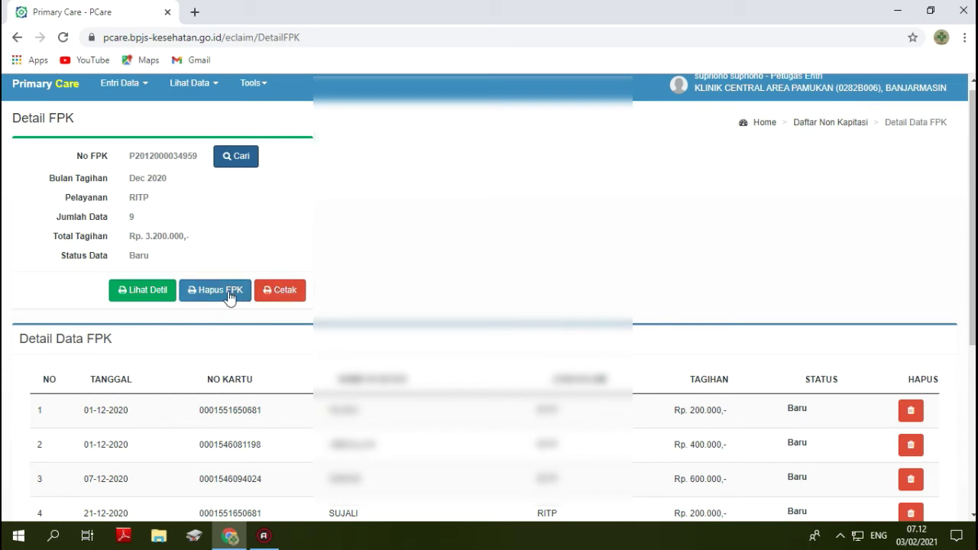
- Open the printable PDF of the December 2020 FPK and look through its pages
left_click(282, 299)
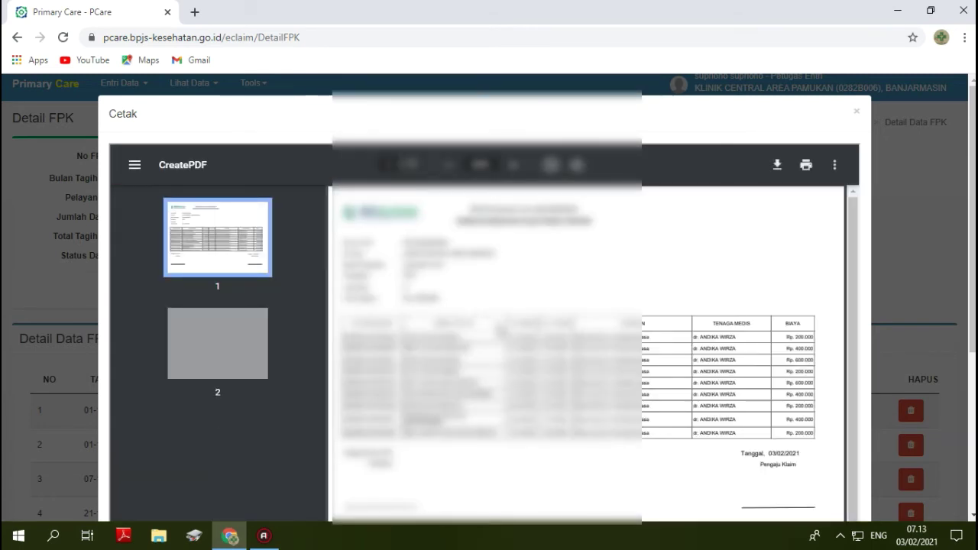
scroll(501, 331, "down", 5)
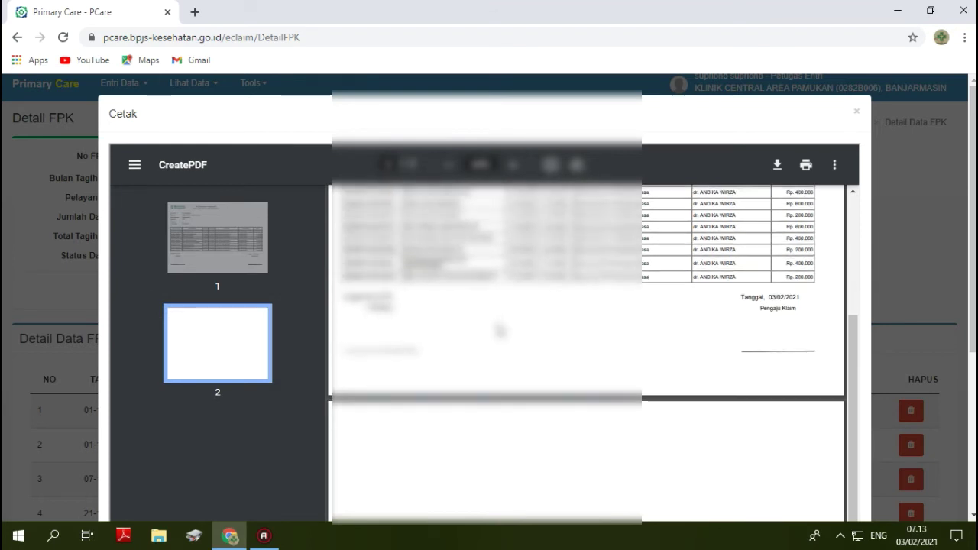
scroll(500, 330, "up", 5)
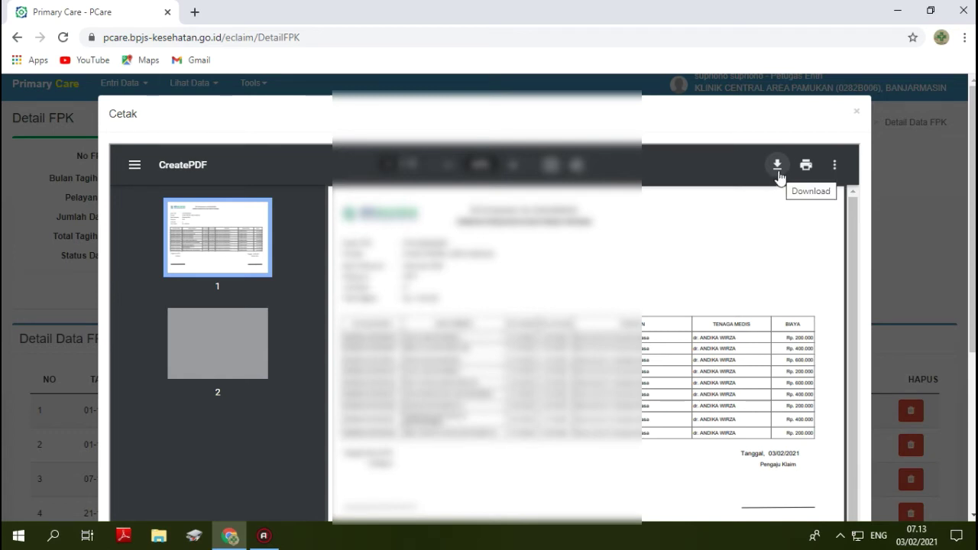
- Download the FPK printout to the Downloads folder as "Klaim BPJS Bulan Desember 2020.pdf" and close the print preview
left_click(778, 167)
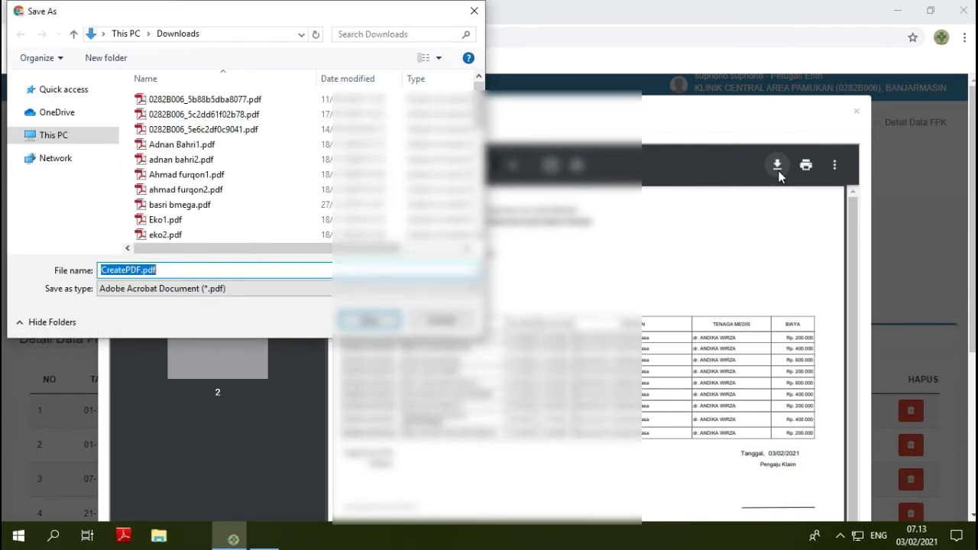
left_click(141, 272)
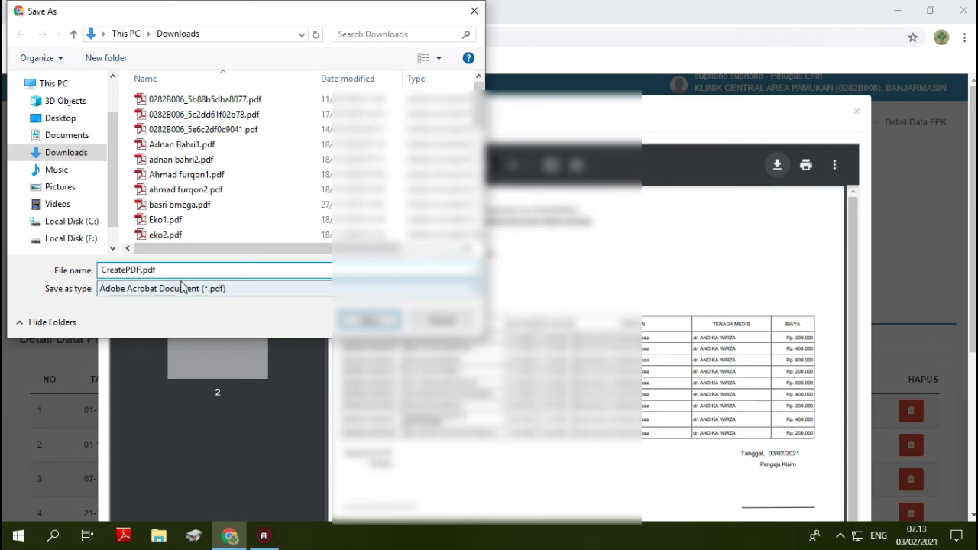
key("BackSpace")
key("BackSpace")
key("BackSpace")
key("BackSpace")
key("BackSpace")
key("BackSpace")
key("BackSpace")
key("BackSpace")
key("BackSpace")
type("Klaim ")
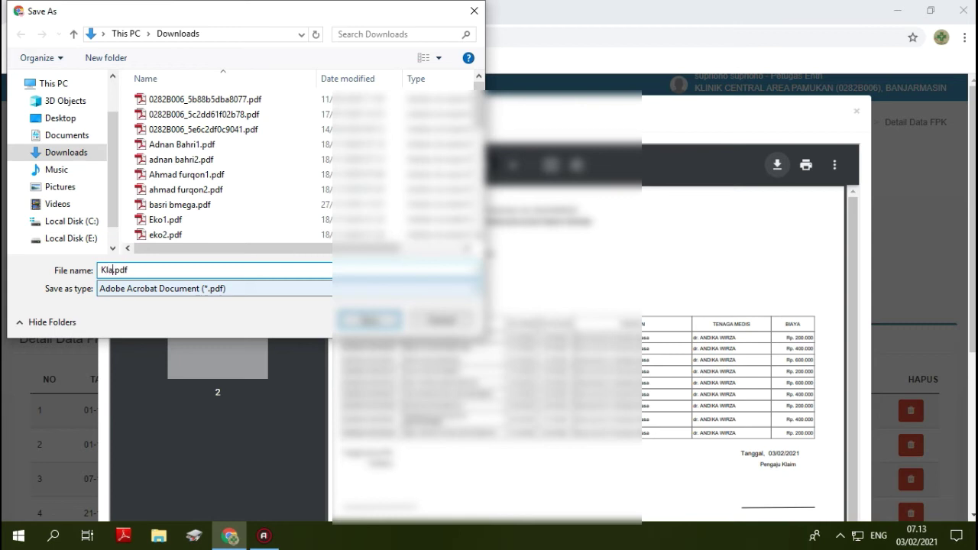
type("BPJS Bulan")
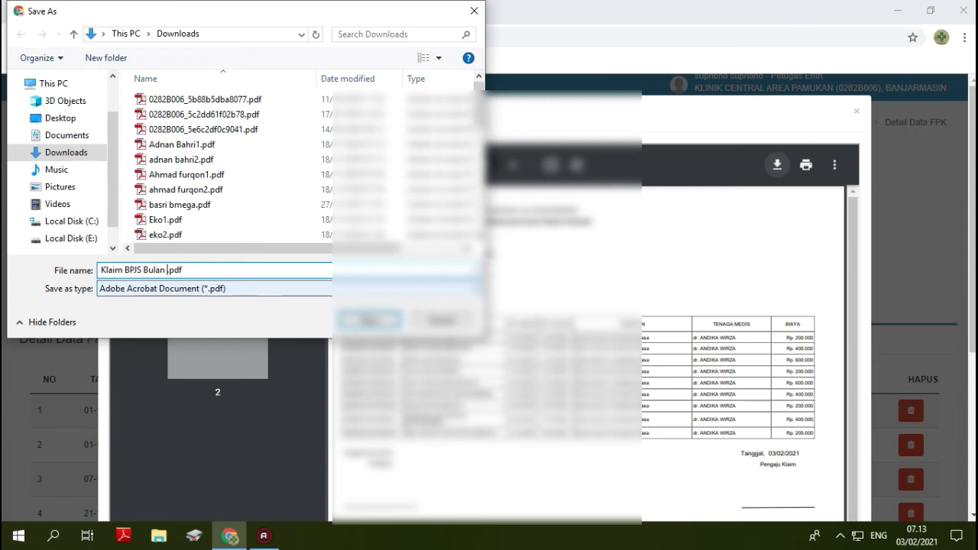
type("Desember 2020")
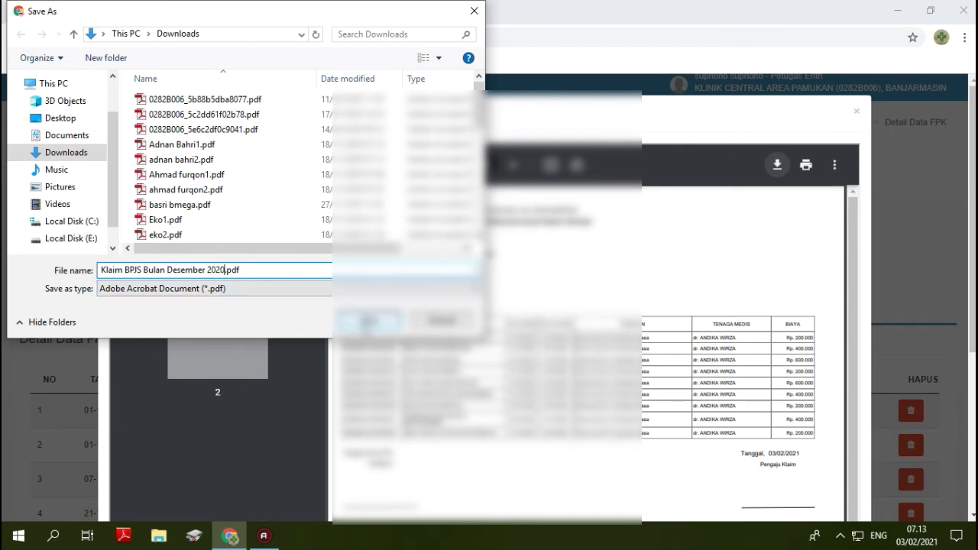
left_click(369, 321)
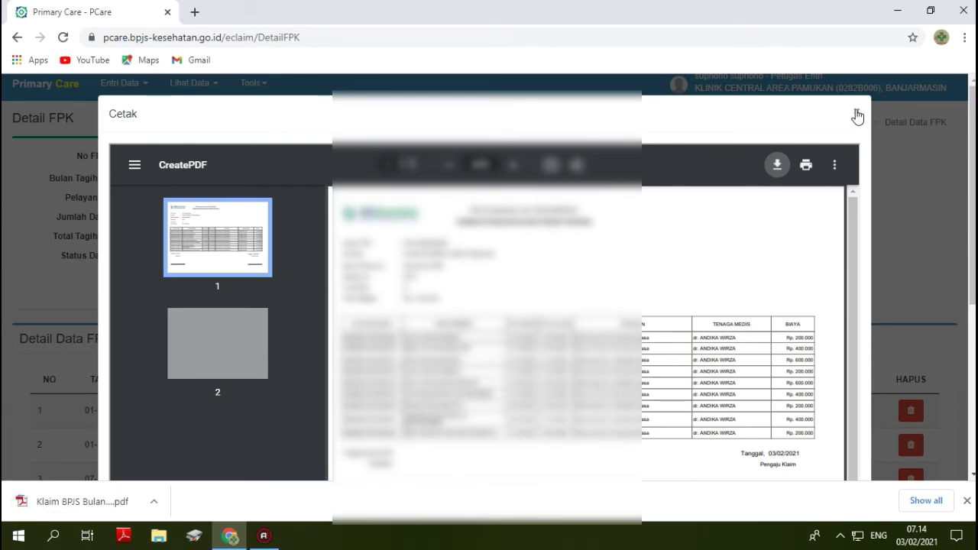
left_click(935, 185)
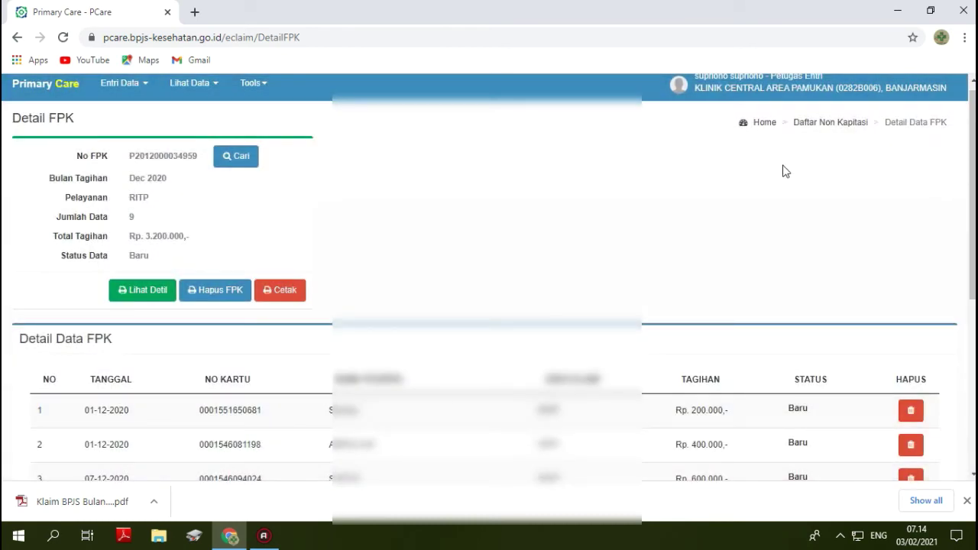
- Search the FPK records for November 2020 again and open the RITP submission found for that month
left_click(233, 160)
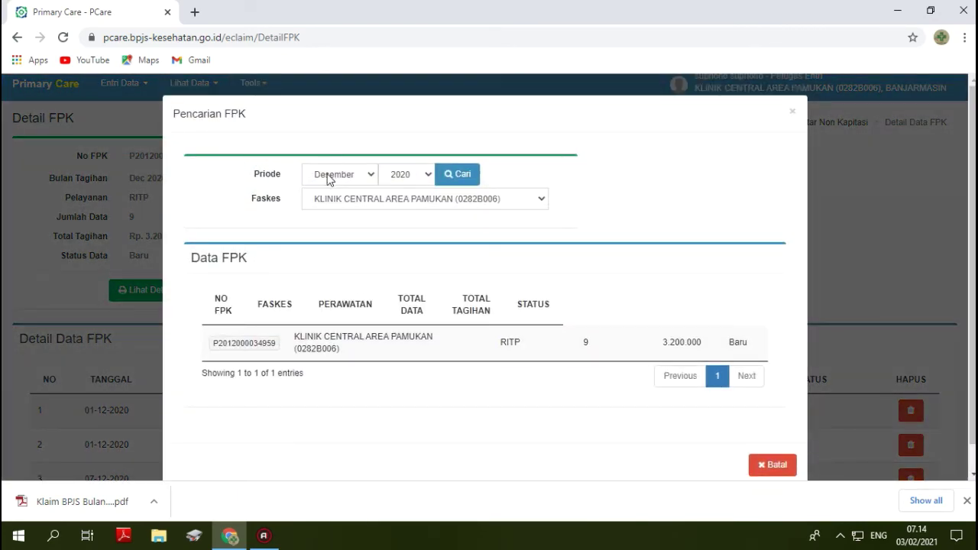
left_click(327, 178)
left_click(312, 303)
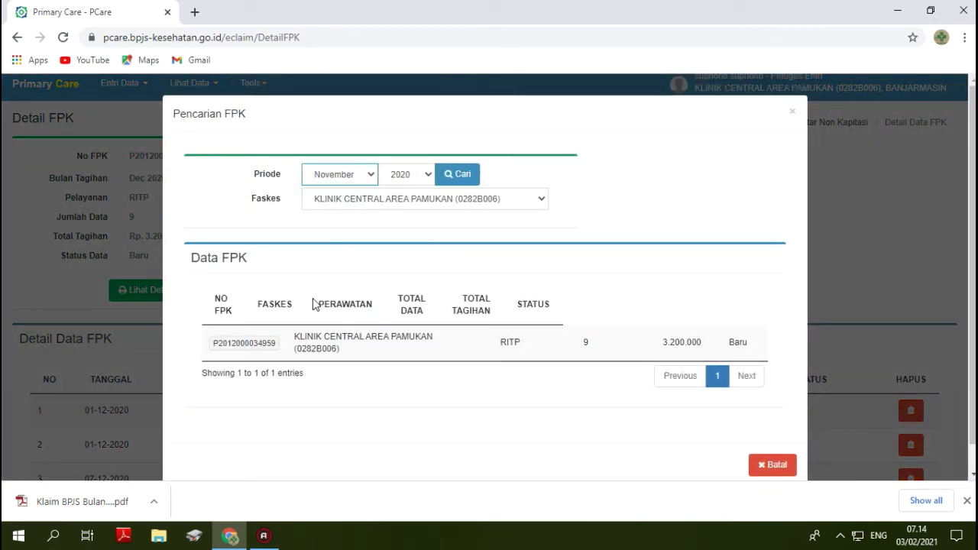
left_click(463, 176)
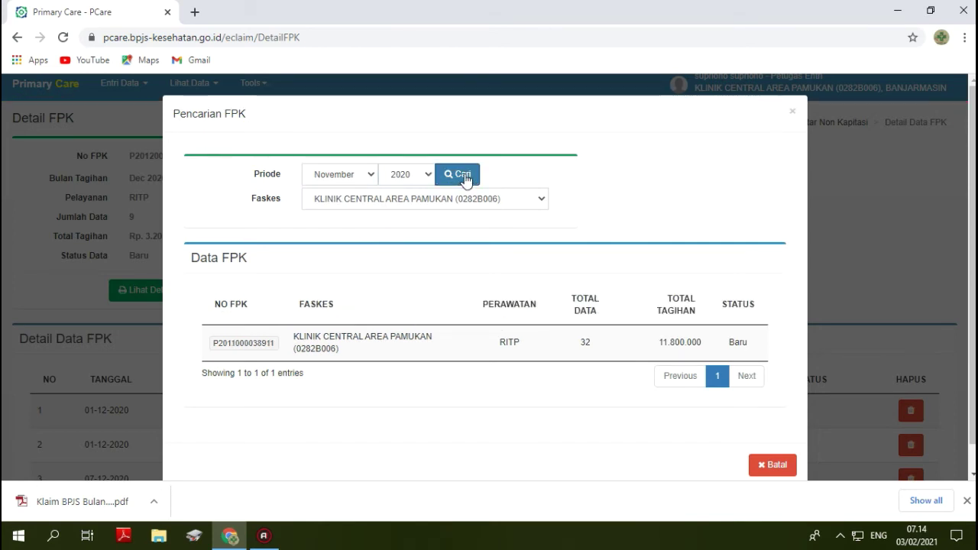
left_click(239, 345)
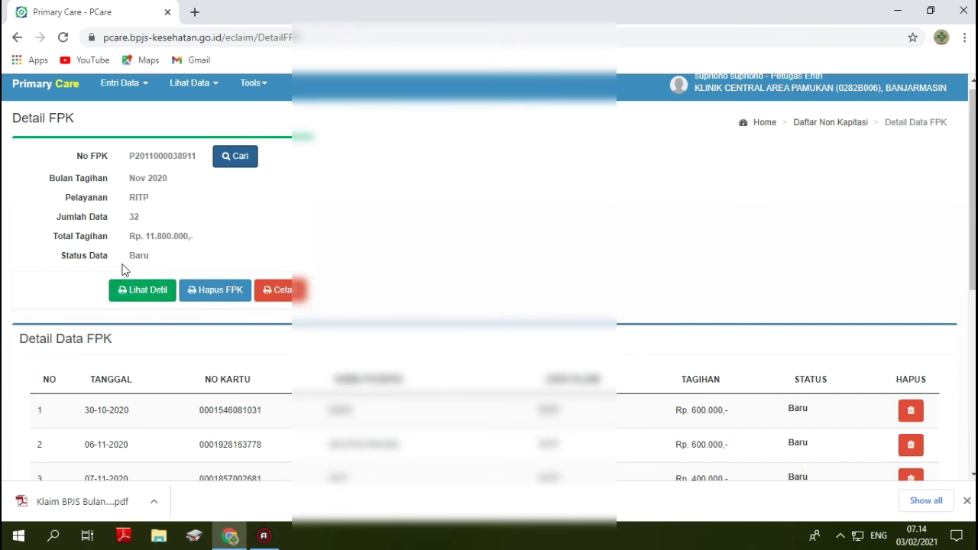
- Load the claim details of the November 2020 FPK and examine the listed entries against the submission summary
left_click(151, 298)
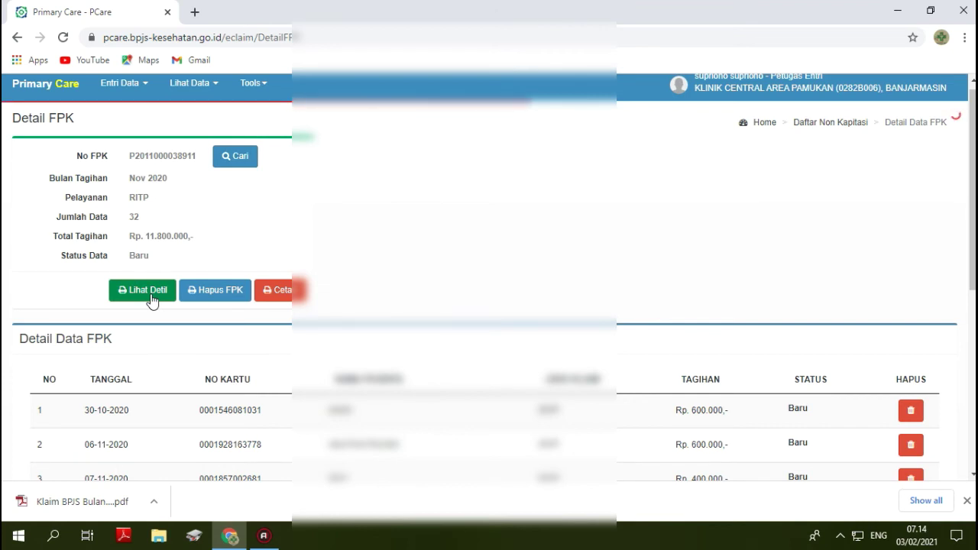
scroll(152, 299, "down", 5)
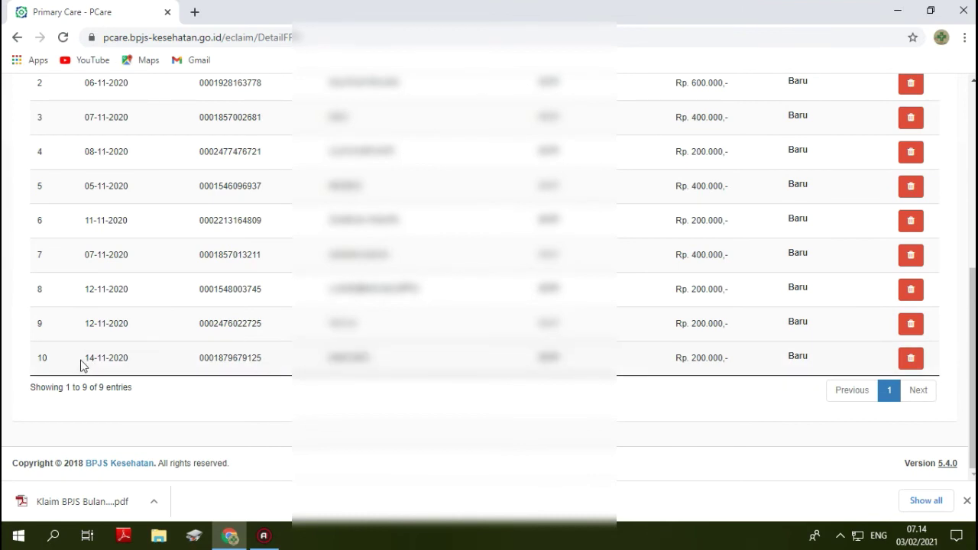
scroll(640, 398, "up", 5)
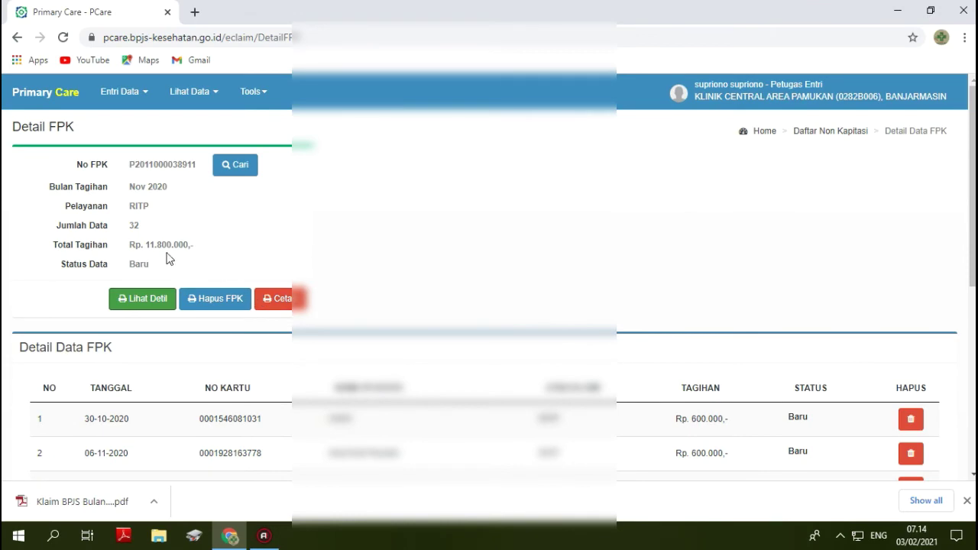
scroll(606, 465, "down", 5)
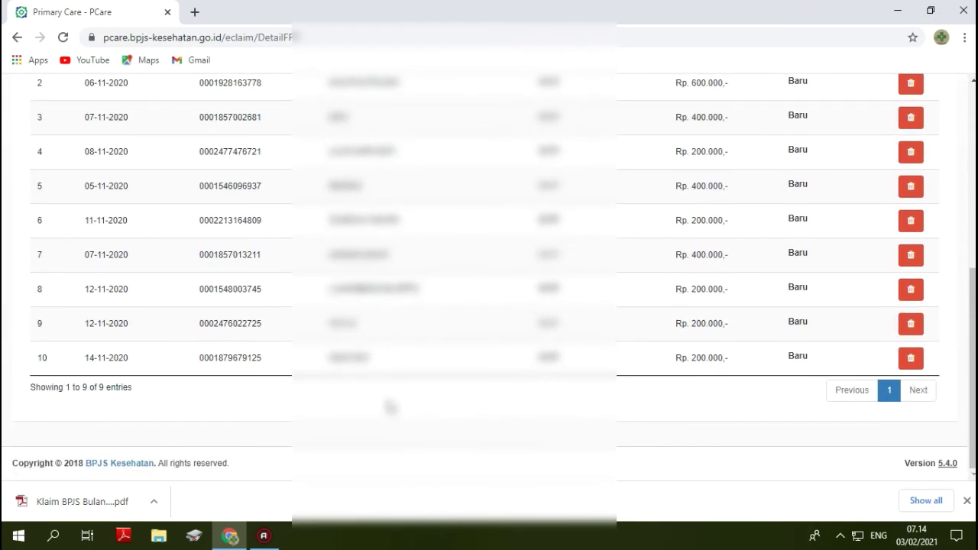
scroll(389, 407, "up", 3)
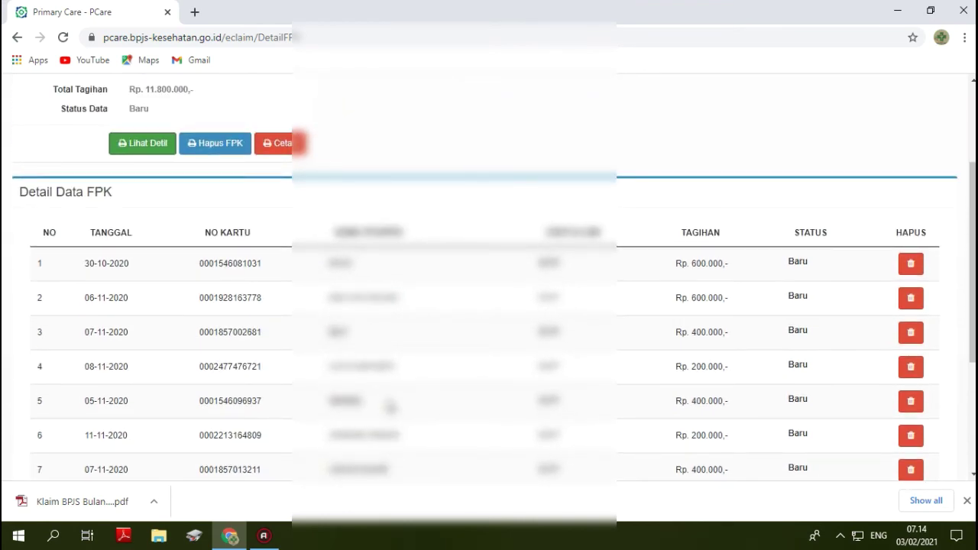
scroll(390, 407, "down", 4)
scroll(390, 407, "up", 4)
scroll(389, 407, "up", 1)
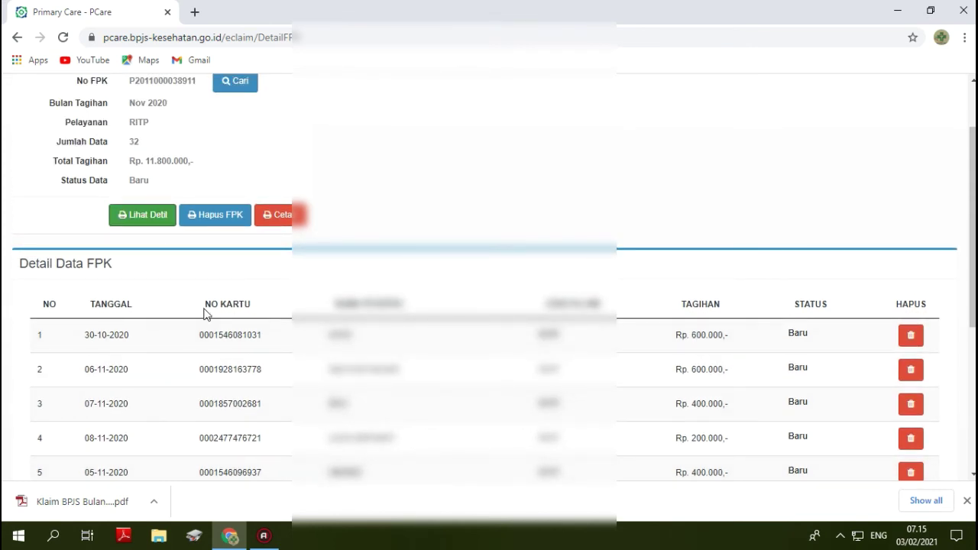
scroll(205, 313, "down", 4)
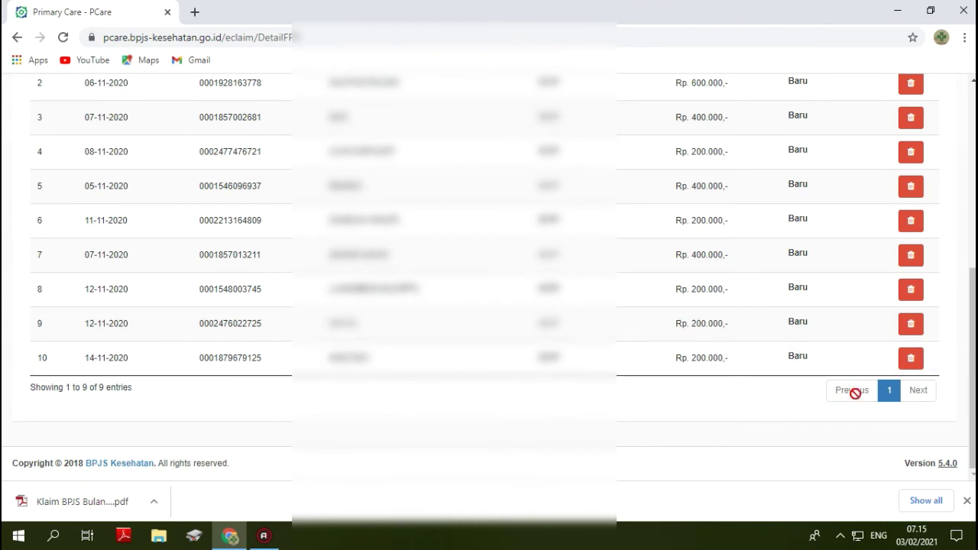
- Open the printable PDF of the November 2020 FPK and look through both of its pages
scroll(641, 396, "up", 1)
scroll(642, 396, "up", 5)
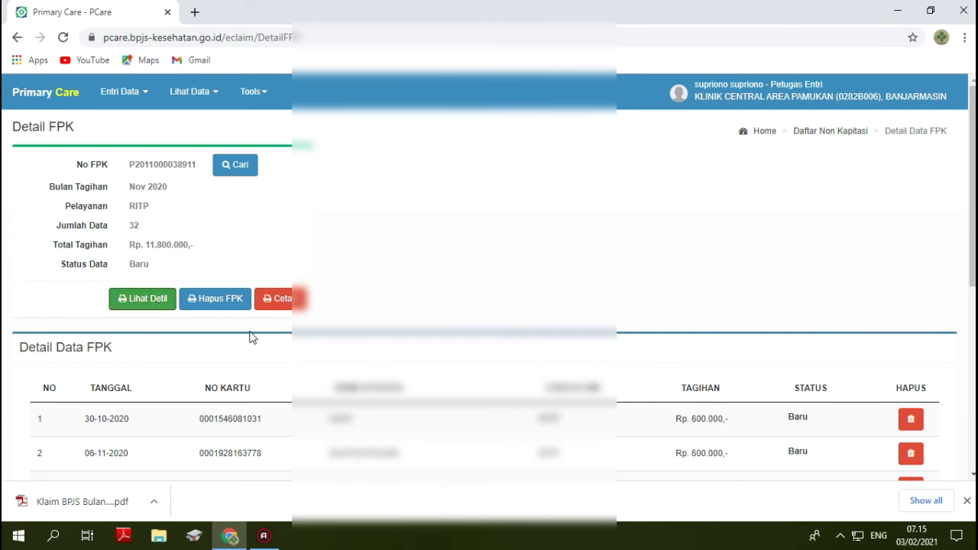
left_click(282, 298)
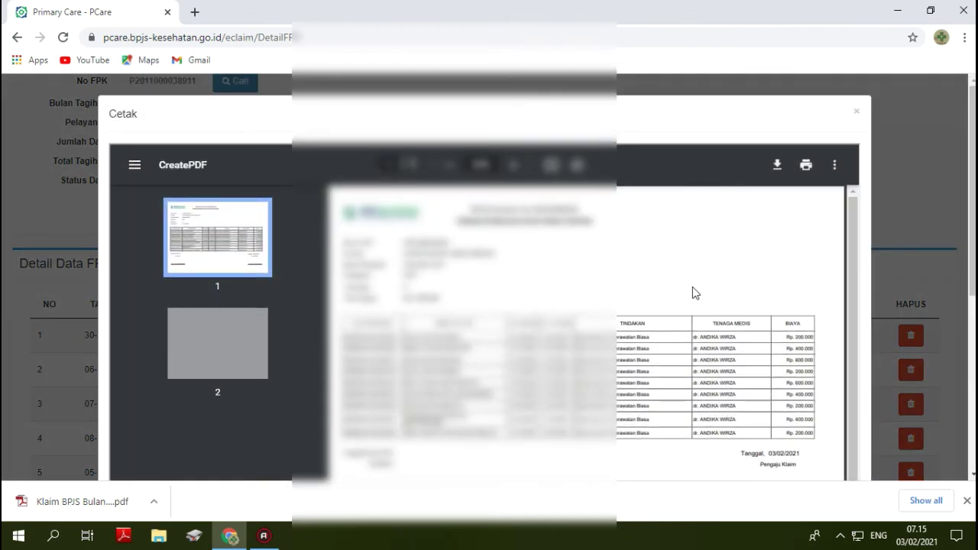
scroll(636, 349, "down", 5)
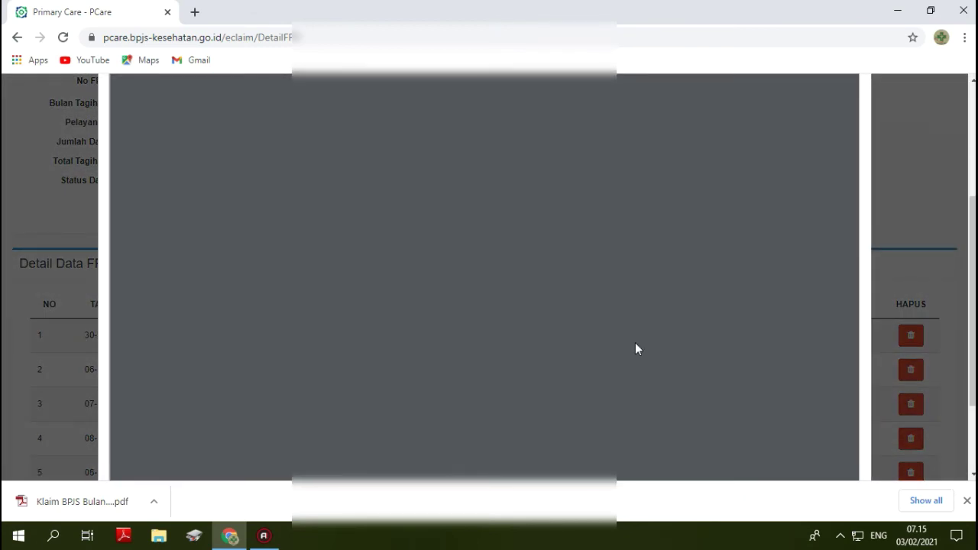
scroll(635, 348, "down", 2)
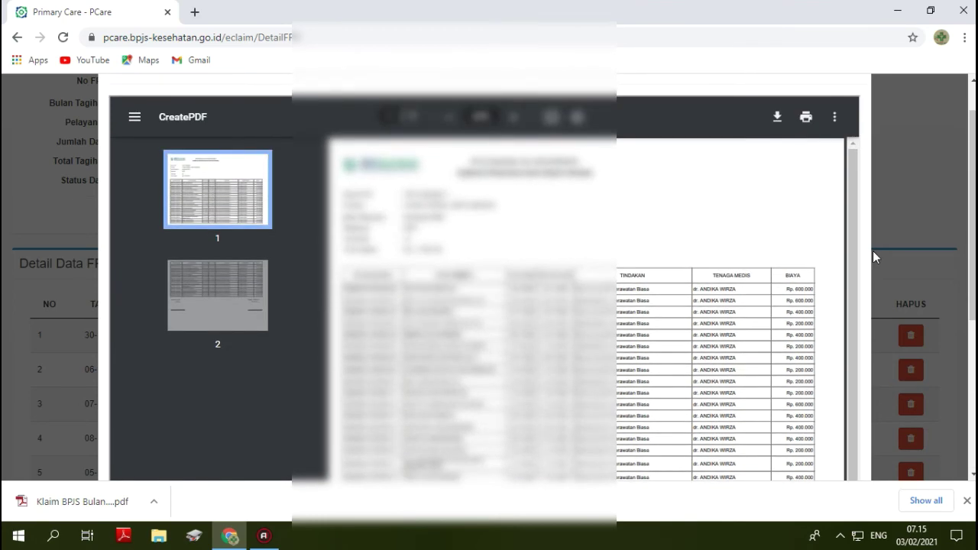
scroll(872, 250, "down", 10)
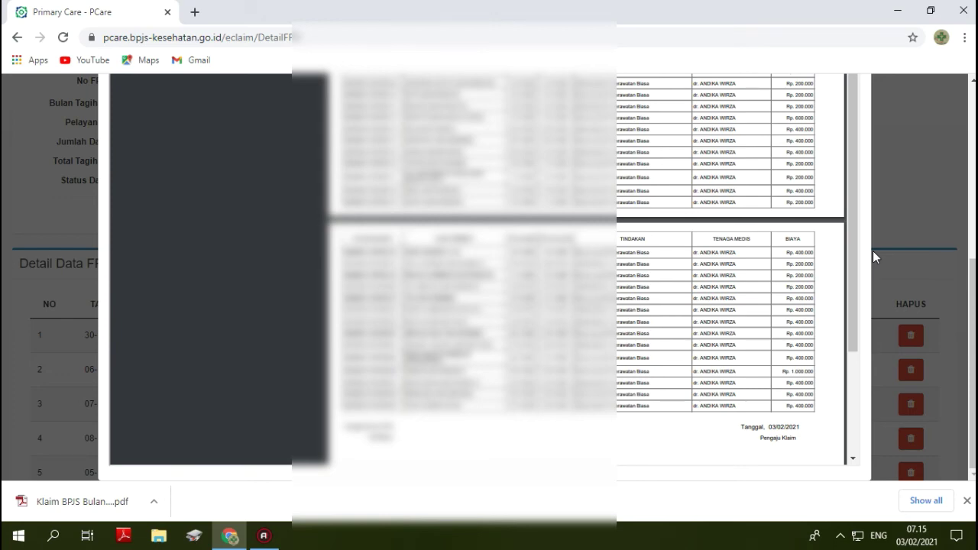
scroll(872, 251, "up", 8)
scroll(873, 250, "up", 2)
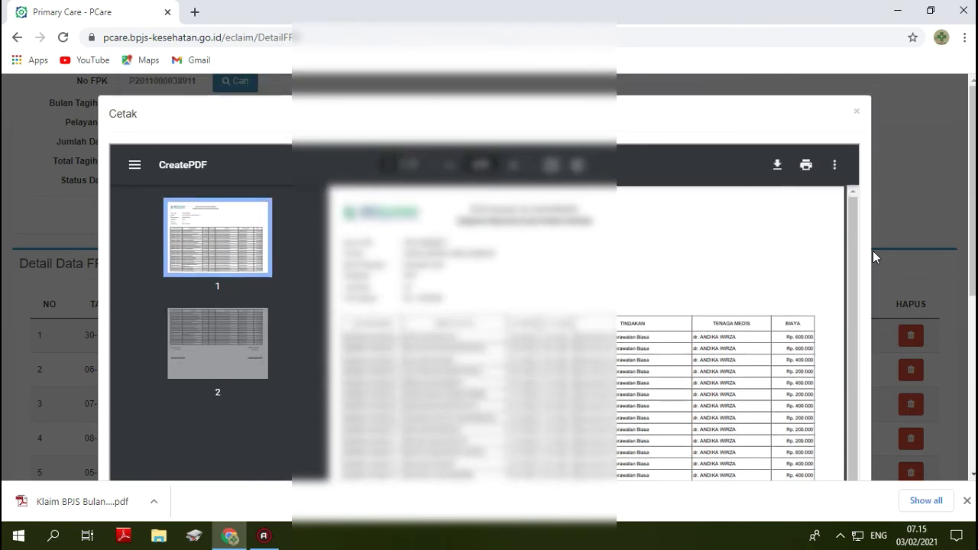
- Download the FPK printout to the Downloads folder as "Klaim BPJS Bulan Nopember 2020.pdf" and close the print preview
left_click(778, 168)
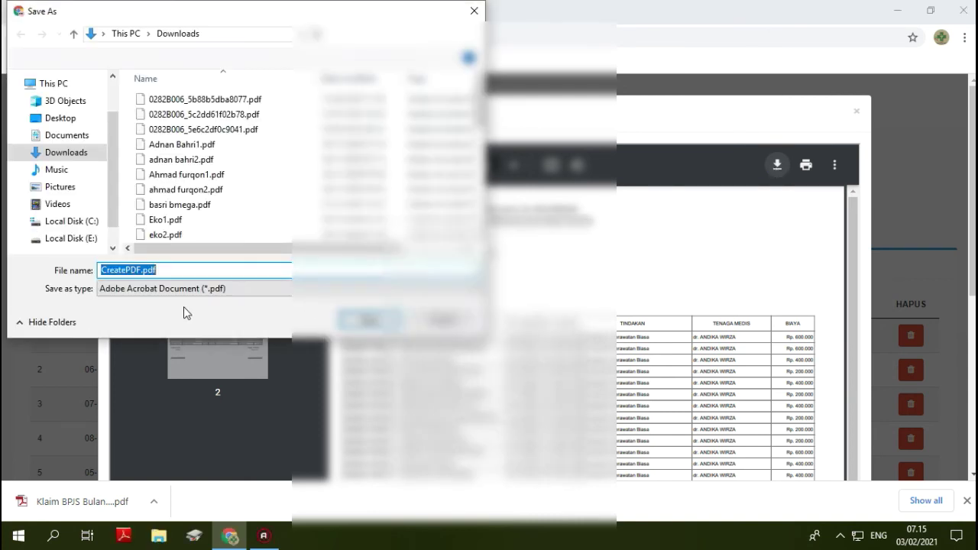
left_click(141, 270)
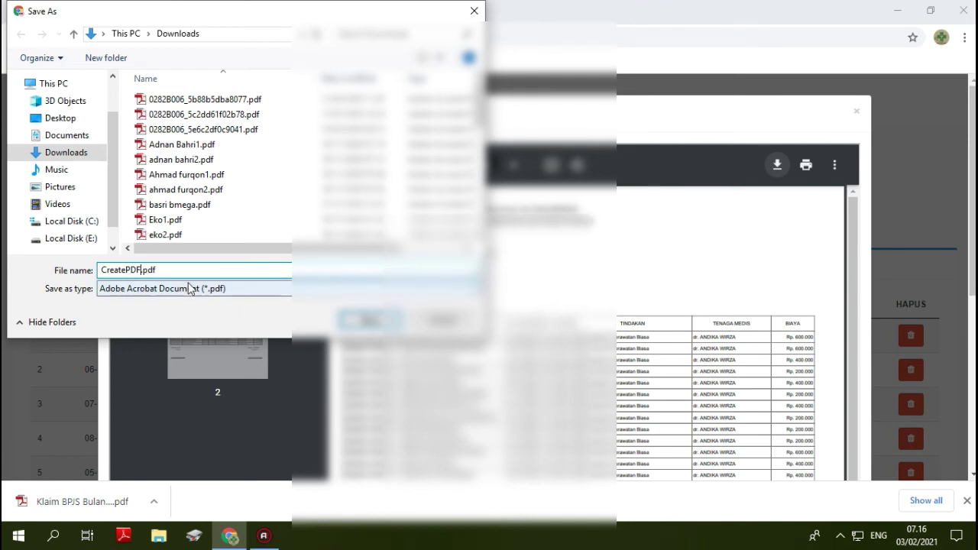
key("BackSpace")
key("BackSpace")
key("BackSpace")
key("BackSpace")
key("BackSpace")
key("BackSpace")
key("BackSpace")
key("BackSpace")
type("Klaim ")
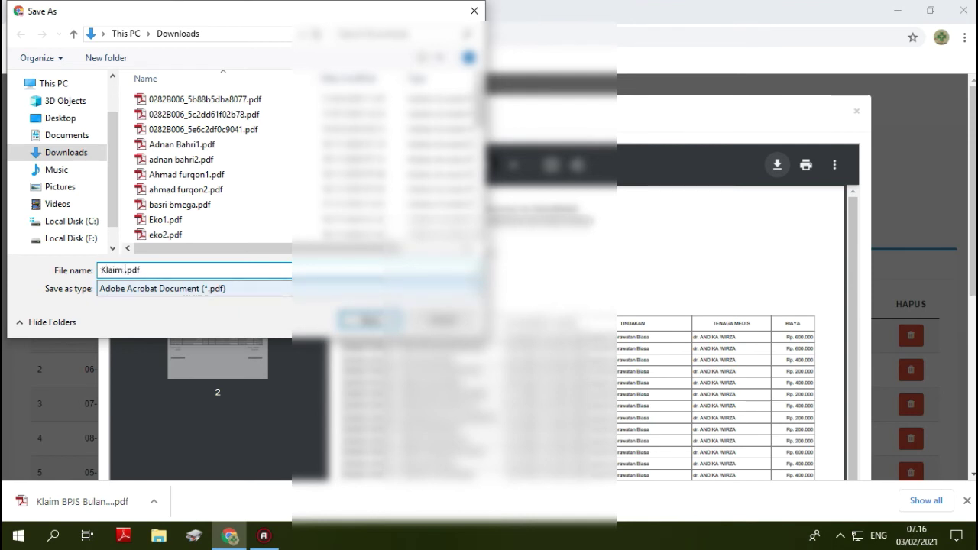
type("BPJS Bulan N")
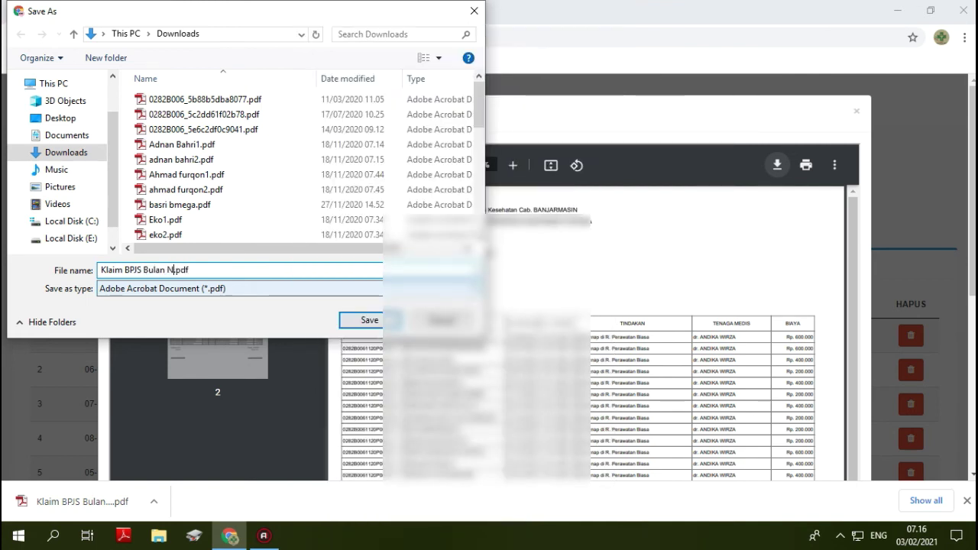
type("opember 2020")
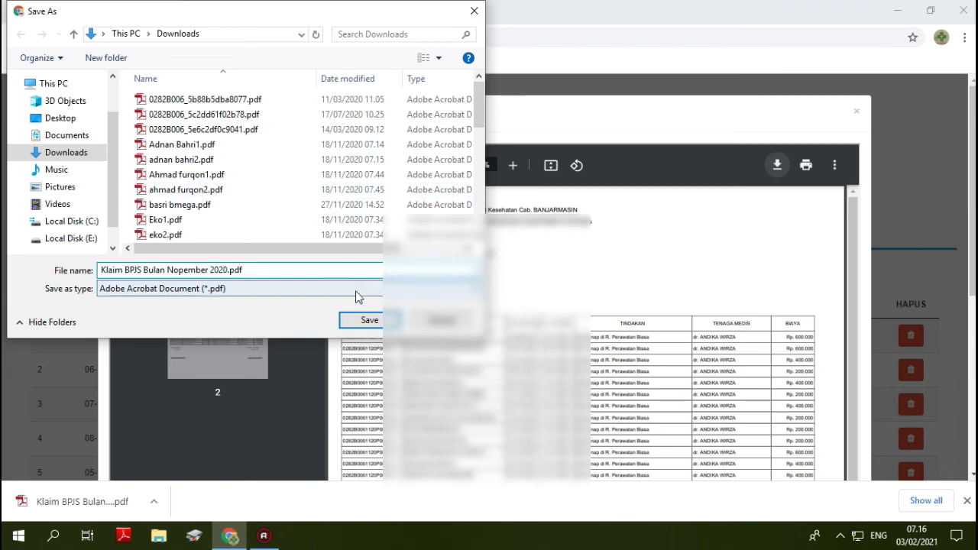
left_click(360, 324)
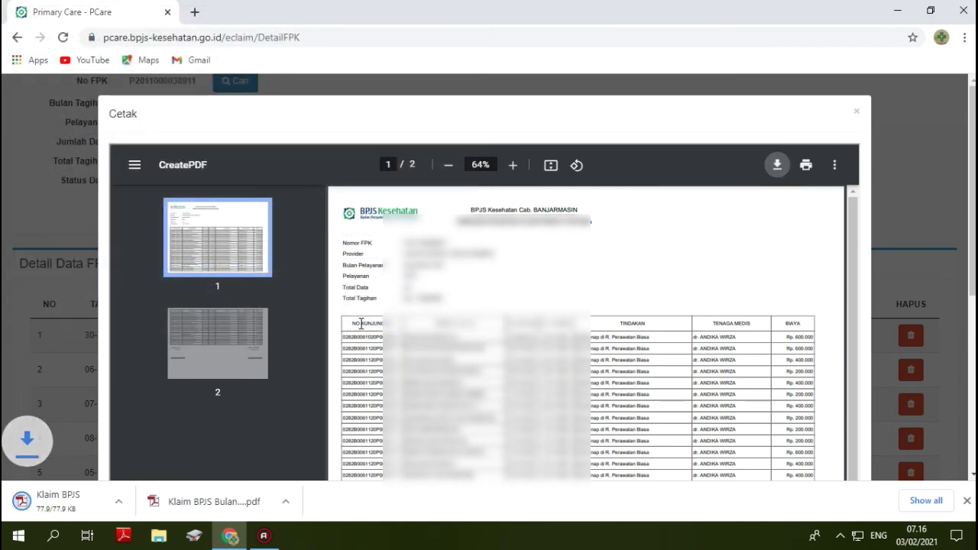
left_click(931, 220)
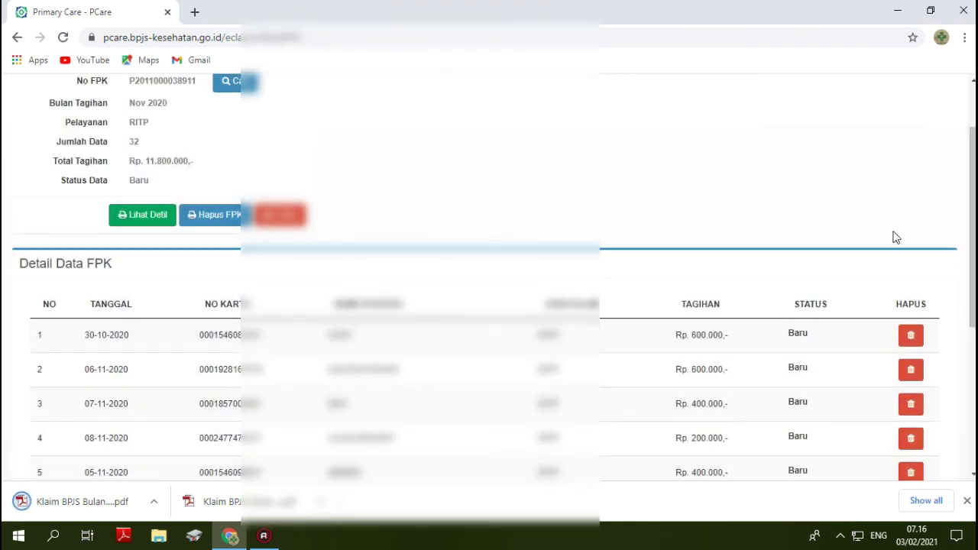
- Search the non-capitation billing list (Daftar Tagihan) for November 2020 Rawat Inap claims with status Baru
scroll(813, 264, "down", 4)
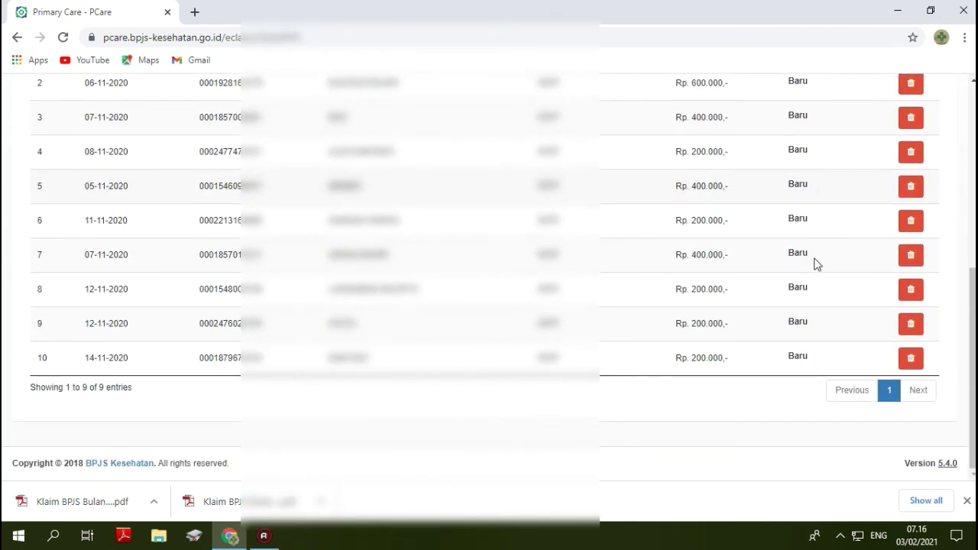
scroll(814, 263, "up", 5)
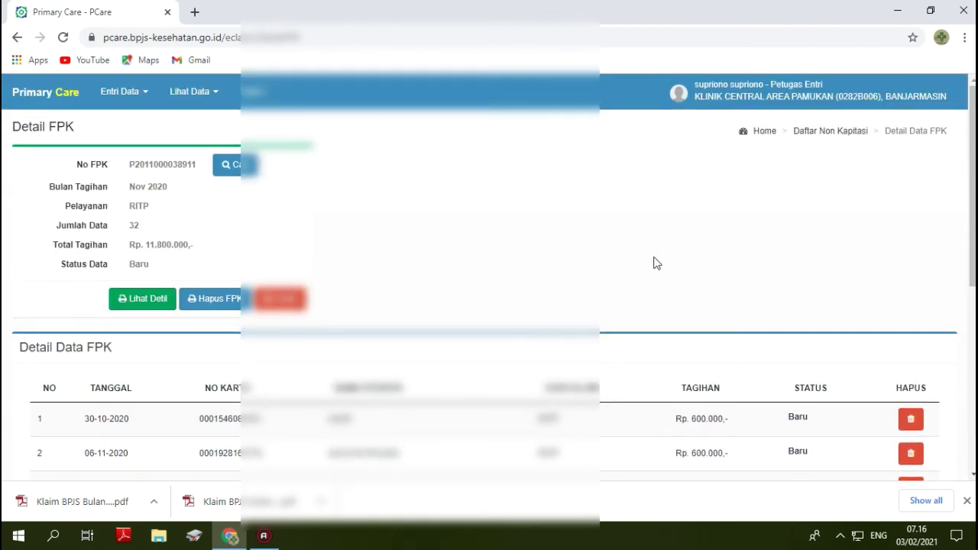
left_click(185, 96)
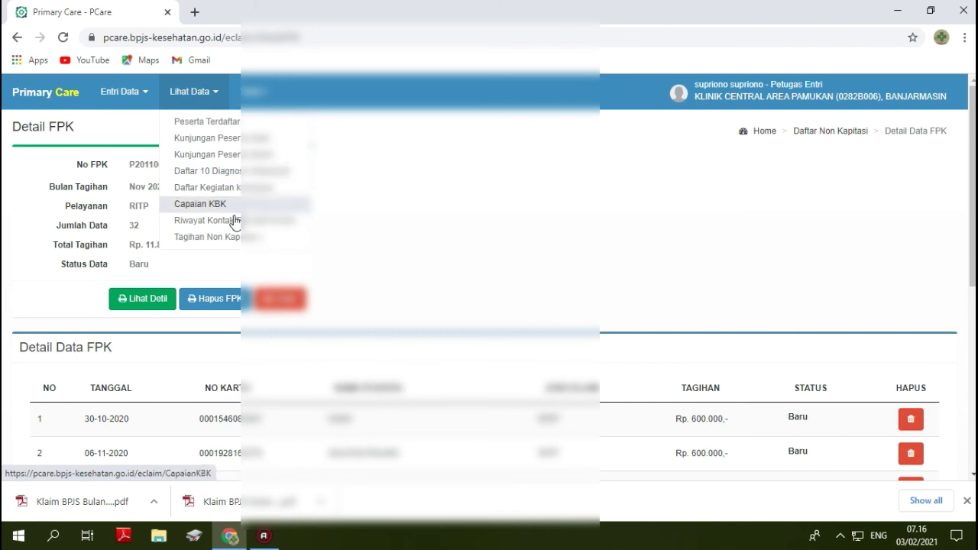
mouse_move(235, 240)
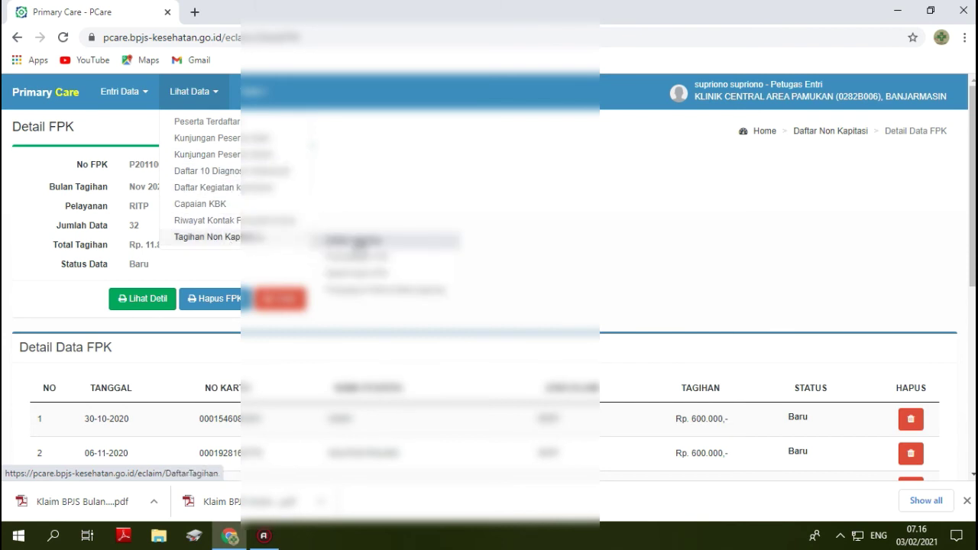
left_click(357, 243)
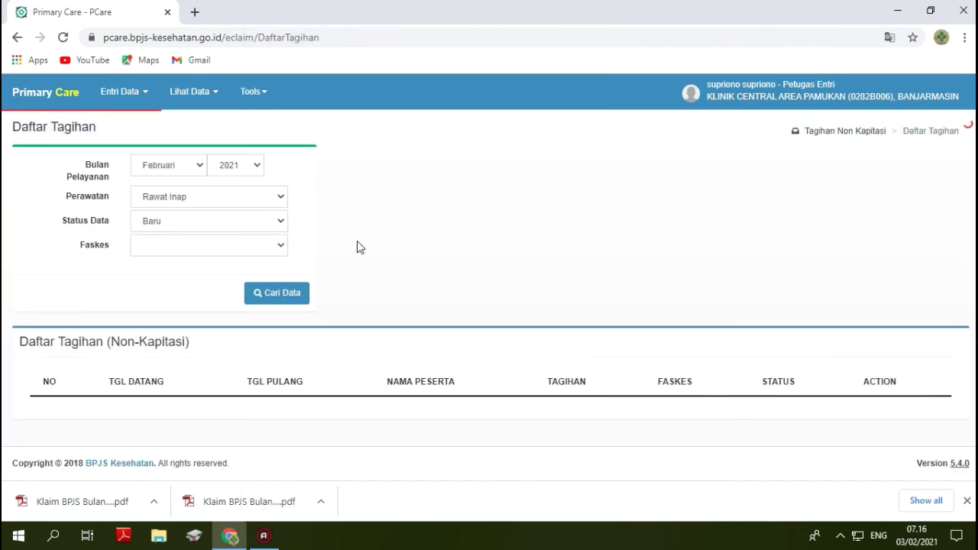
left_click(257, 168)
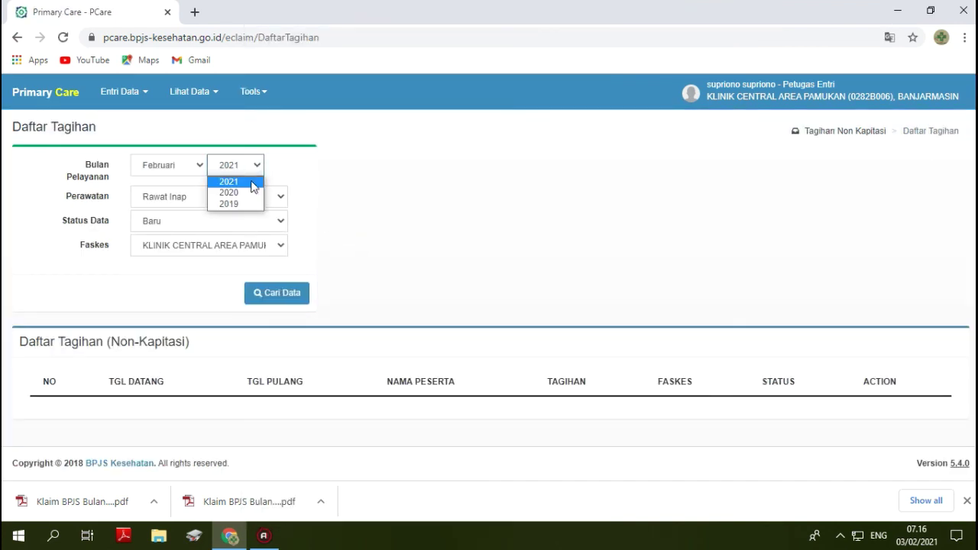
left_click(249, 194)
left_click(200, 167)
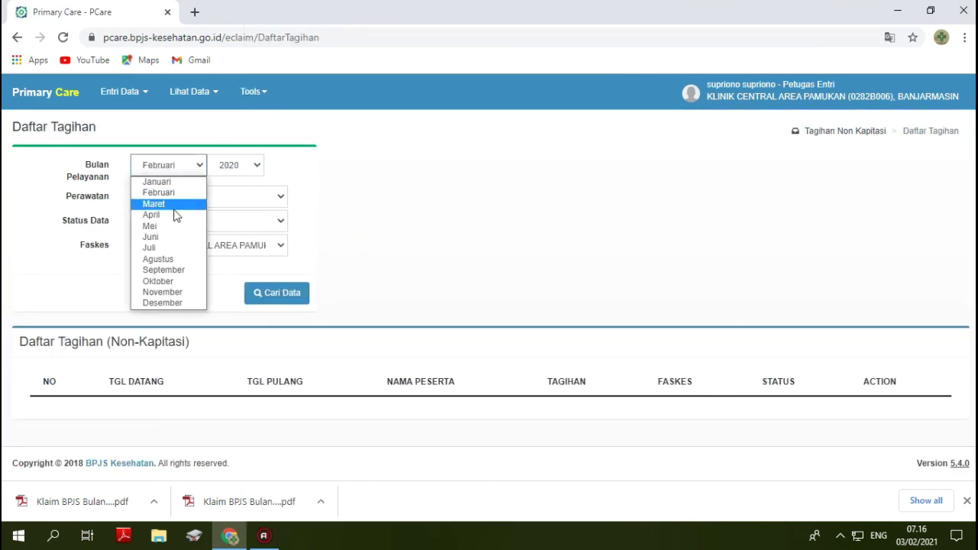
left_click(168, 293)
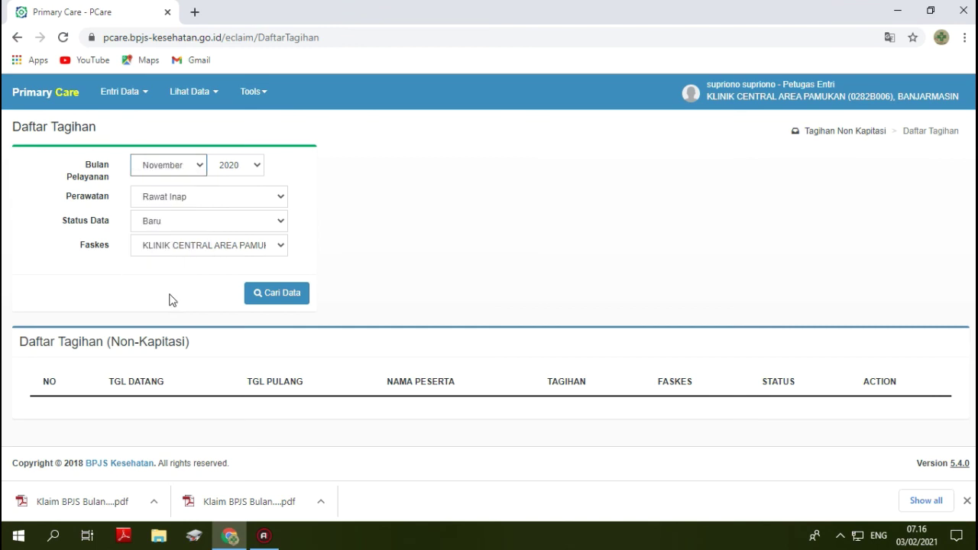
left_click(269, 298)
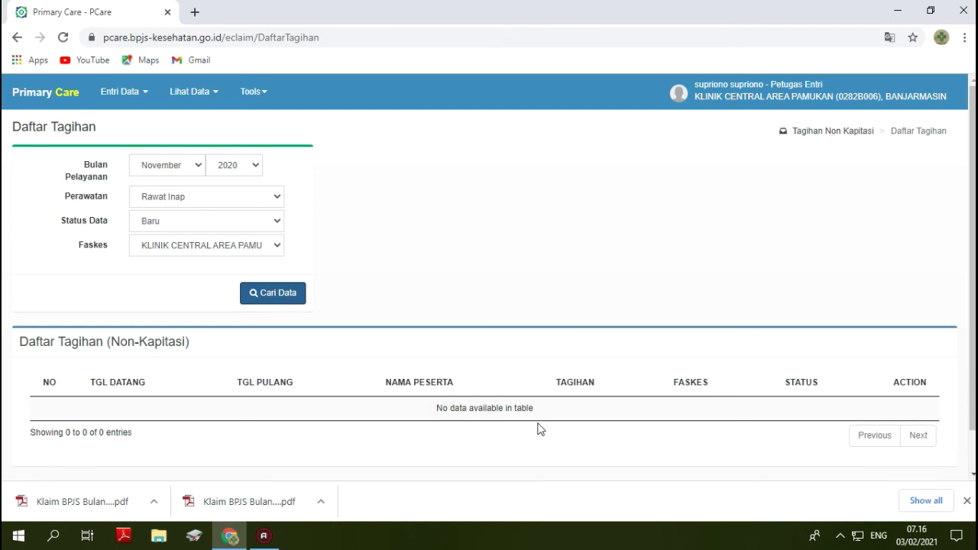
- Repeat the billing list search for Rawat Inap claims of Desember 2020
left_click(201, 168)
left_click(179, 302)
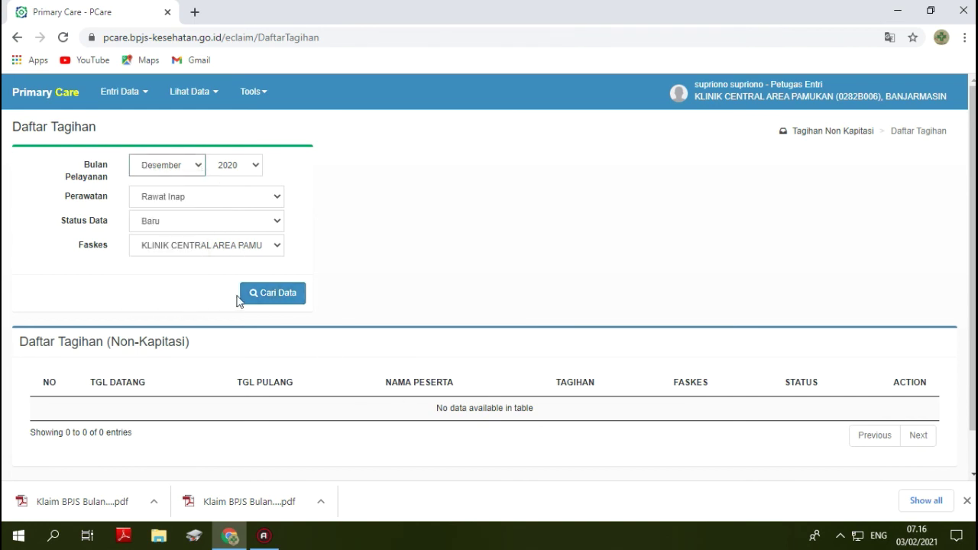
left_click(296, 298)
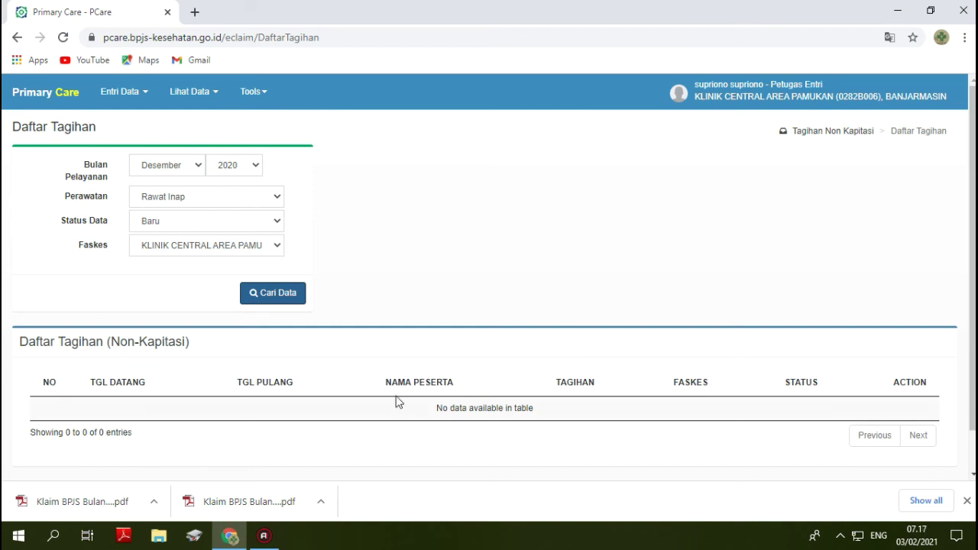
- Go to FPK creation (Pembuatan FPK) and search for Rawat Inap bills of November 2020
left_click(210, 100)
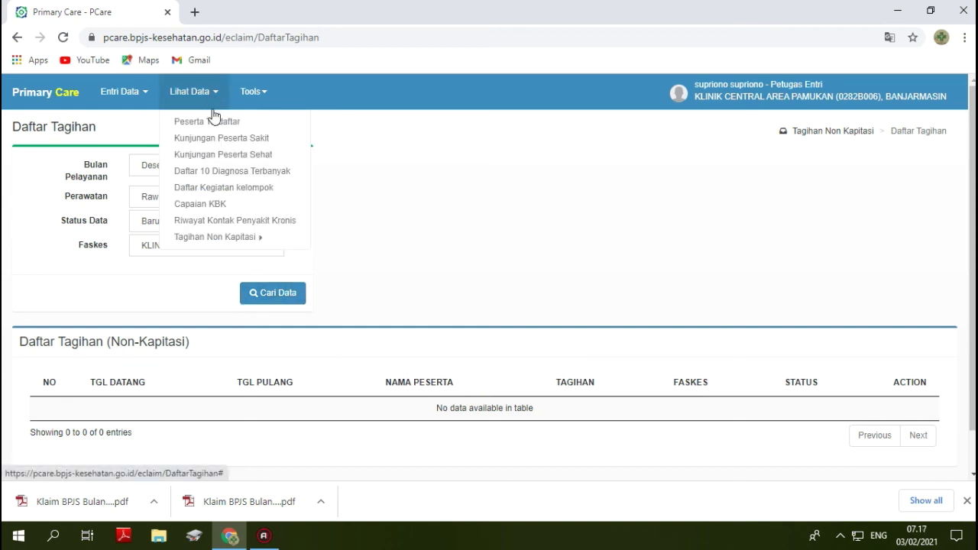
mouse_move(220, 241)
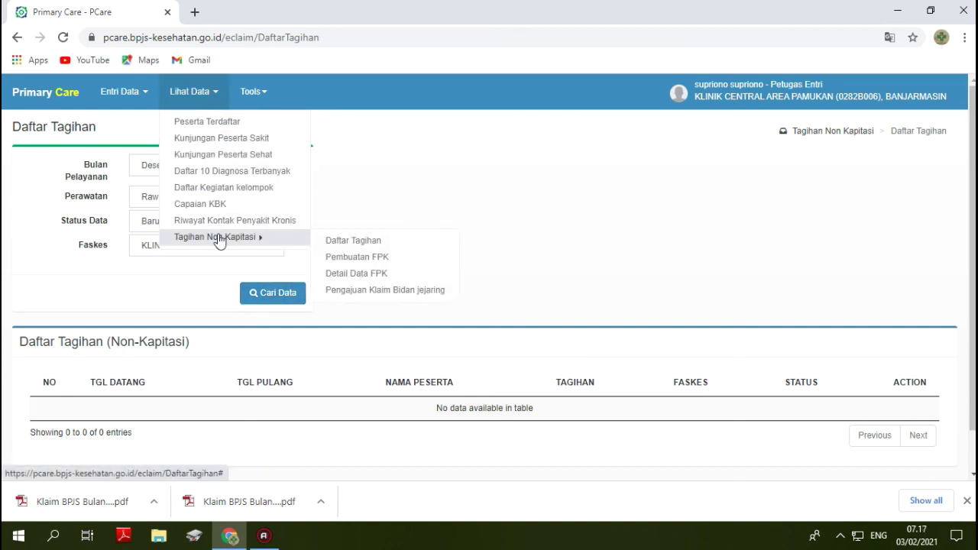
left_click(356, 260)
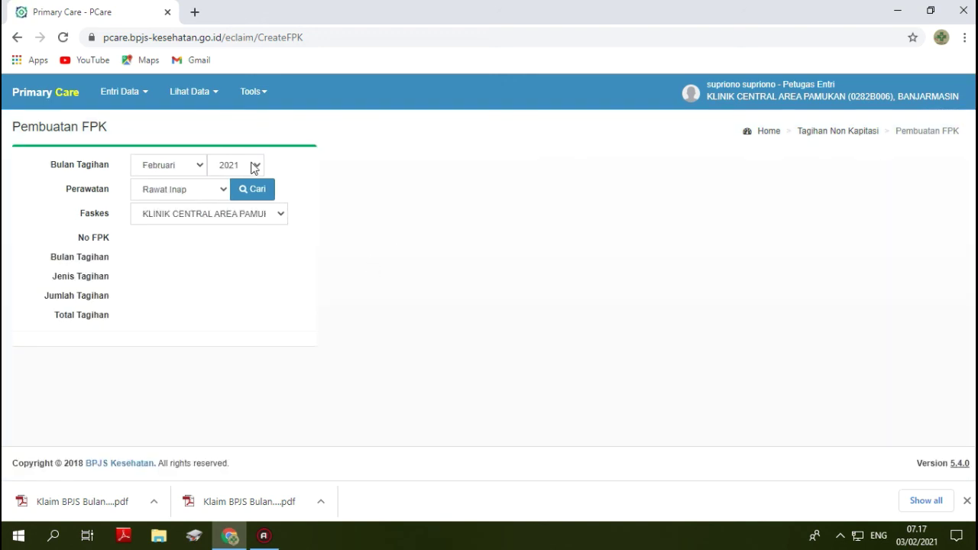
left_click(253, 164)
left_click(244, 192)
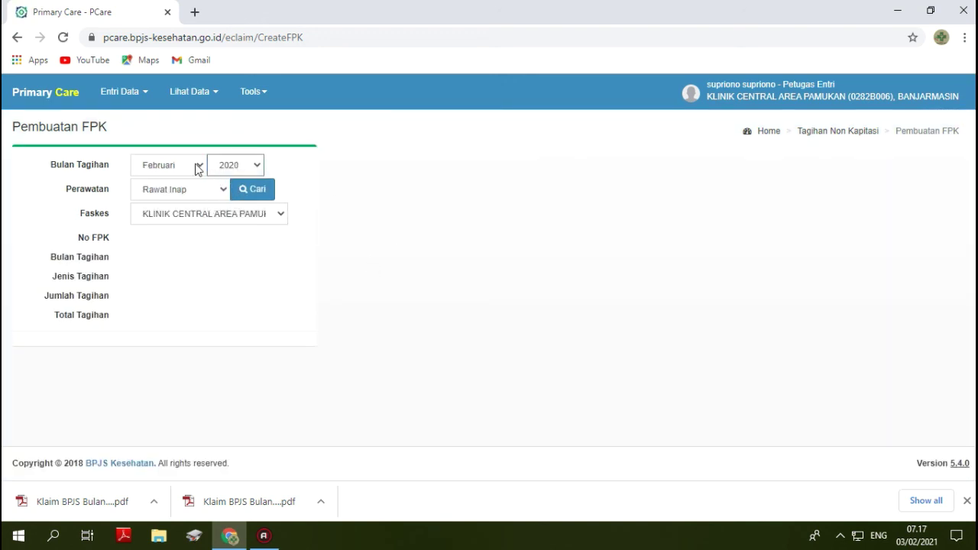
left_click(197, 169)
left_click(156, 290)
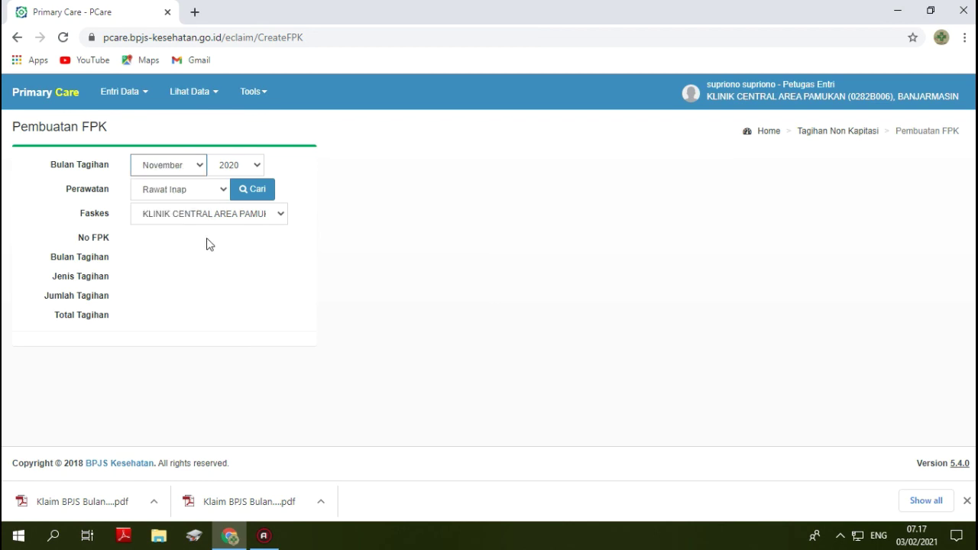
left_click(249, 189)
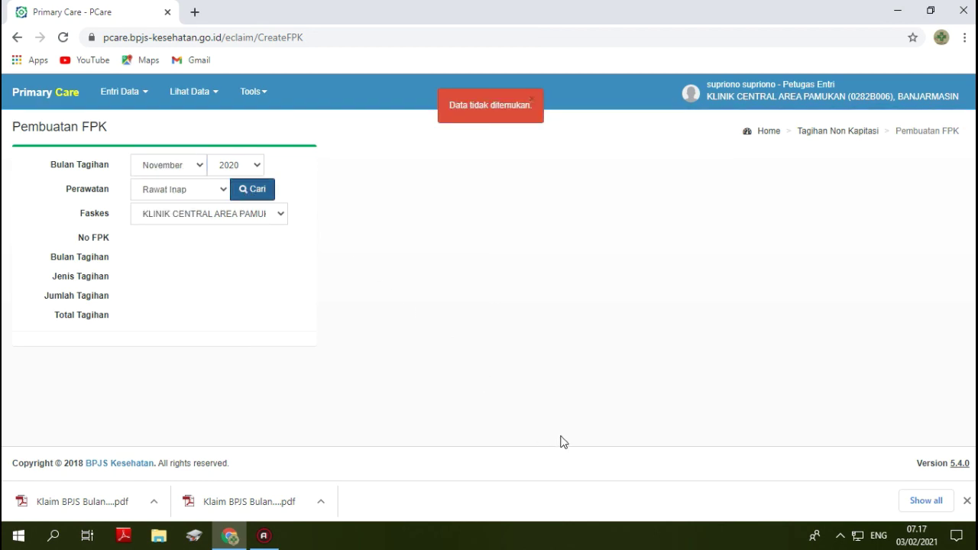
- Search for Rawat Inap bills of Desember 2020 in the FPK creation form
left_click(204, 171)
left_click(170, 304)
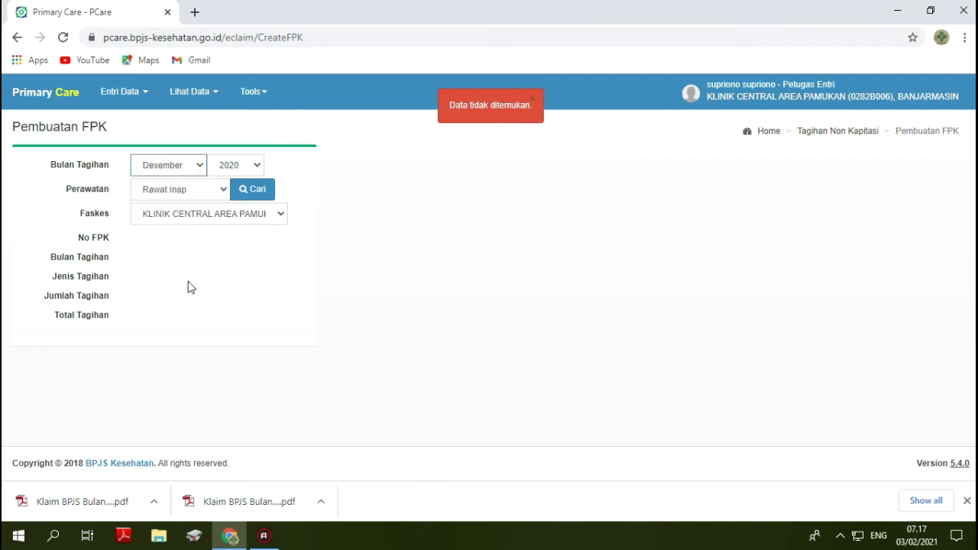
left_click(241, 191)
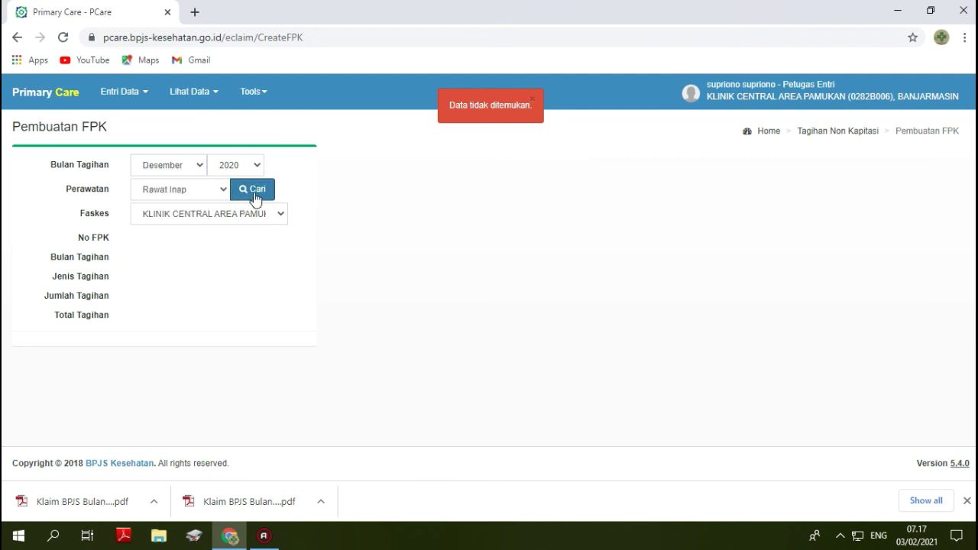
left_click(255, 198)
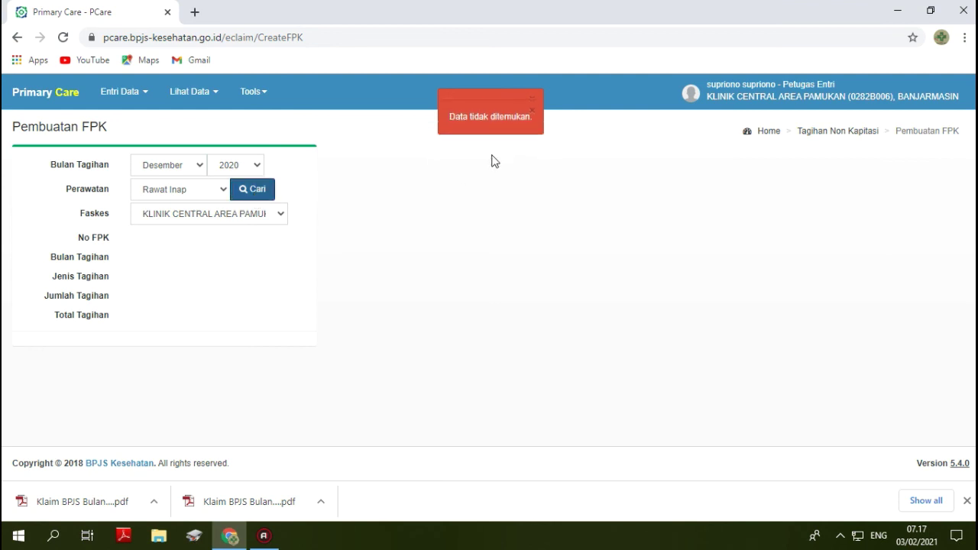
- Open the Detail Data FPK page of the non-capitation bills
left_click(193, 92)
mouse_move(223, 240)
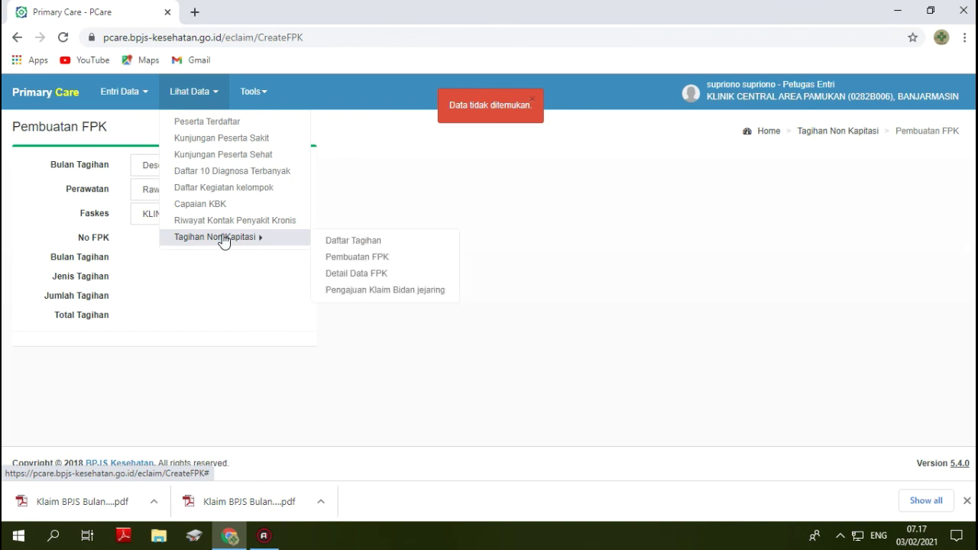
left_click(342, 276)
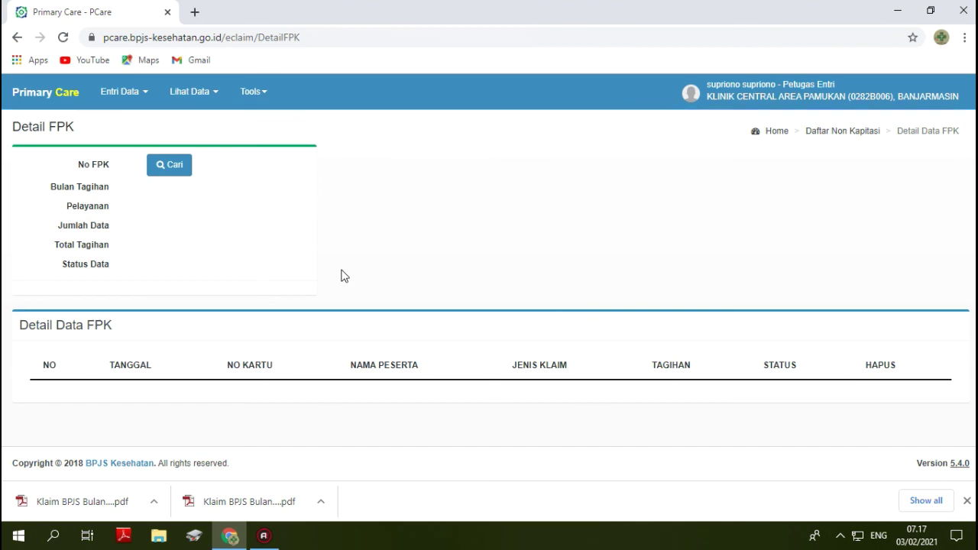
- Search the FPK records for the November 2020 period and close the search dialog without choosing a record
left_click(168, 170)
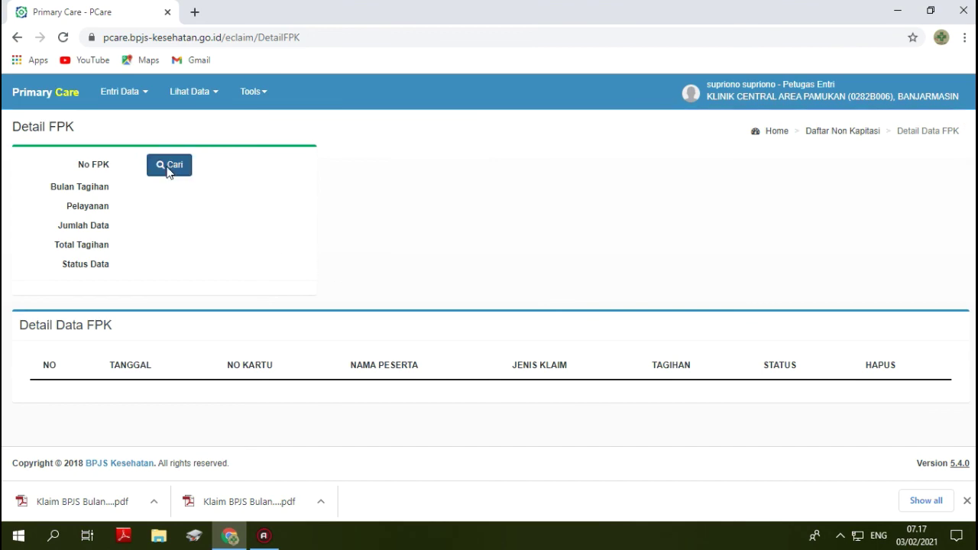
left_click(432, 174)
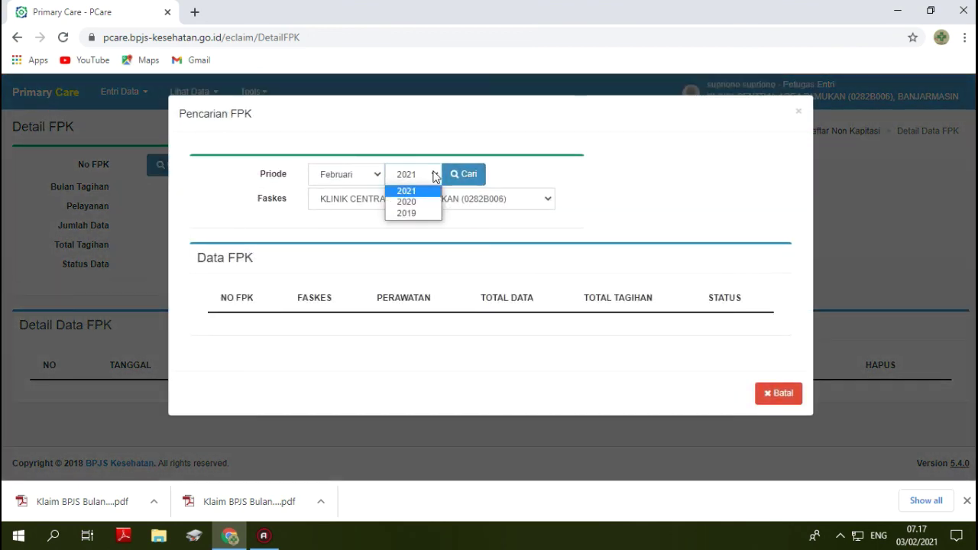
left_click(417, 202)
left_click(374, 175)
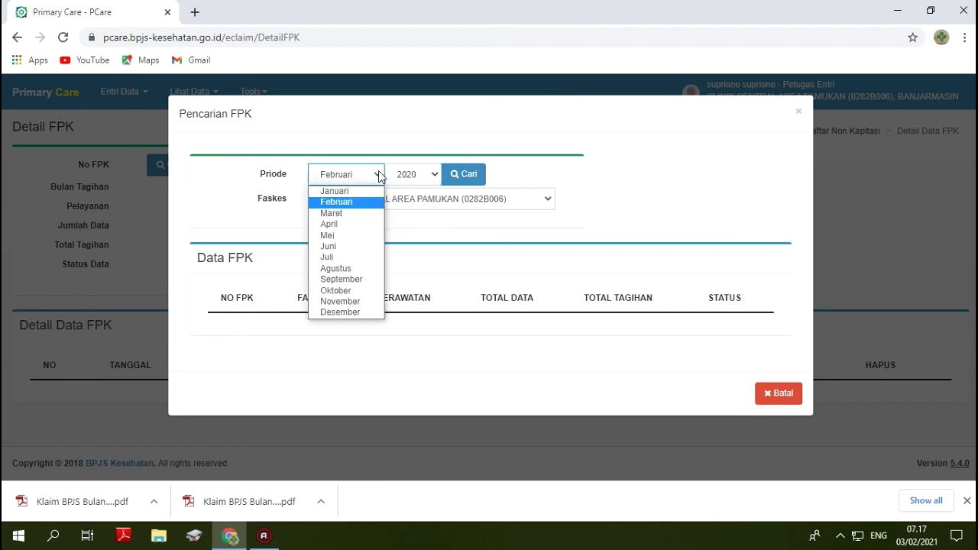
left_click(348, 301)
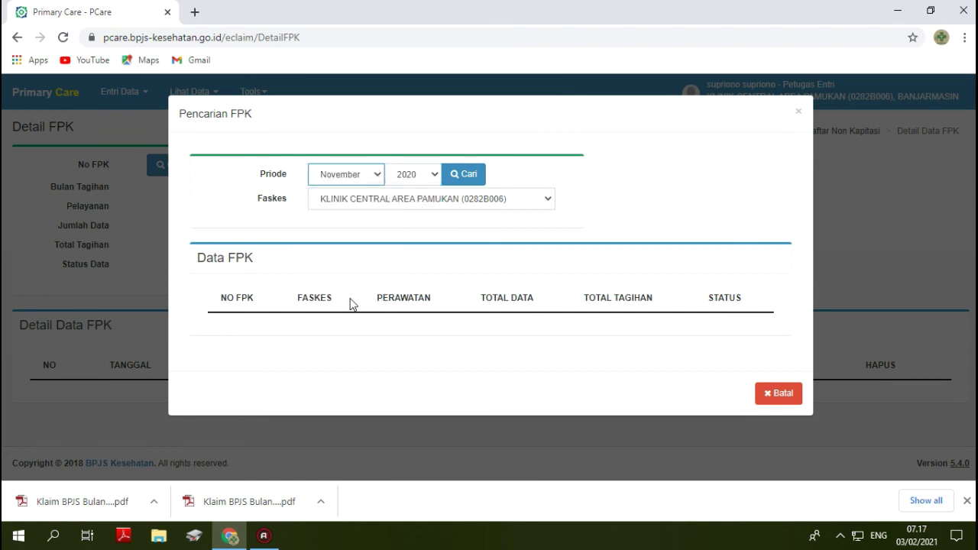
left_click(463, 174)
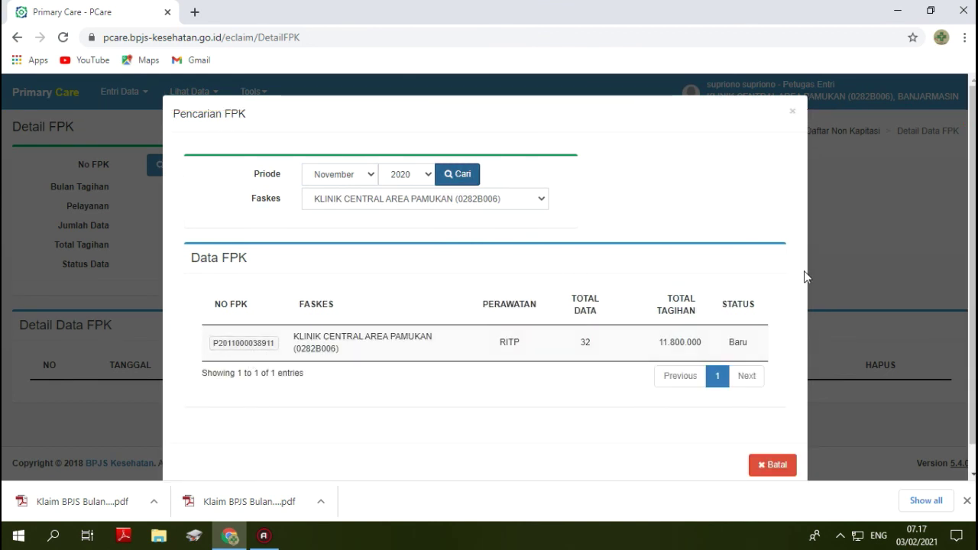
left_click(879, 229)
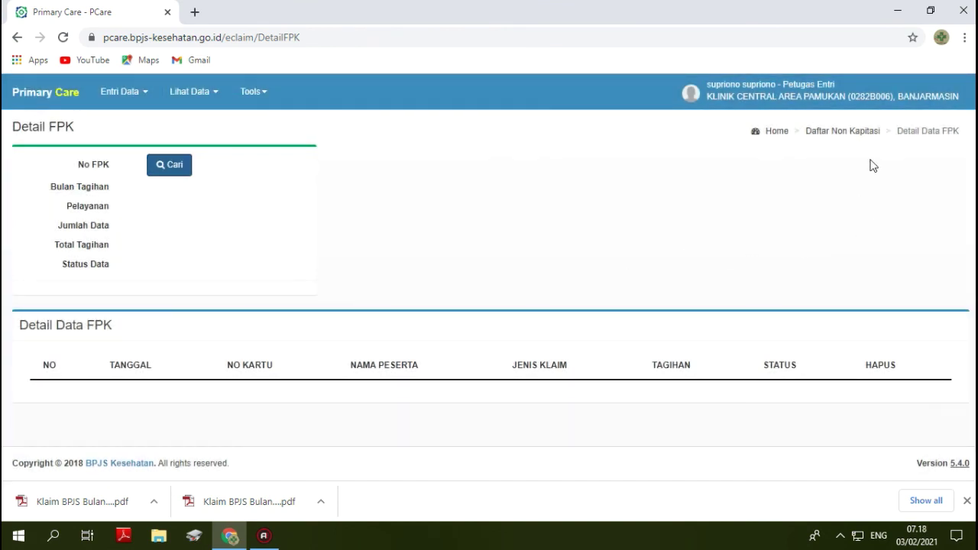
- Restore the browser window to a smaller size and switch to File Explorer
left_click(928, 8)
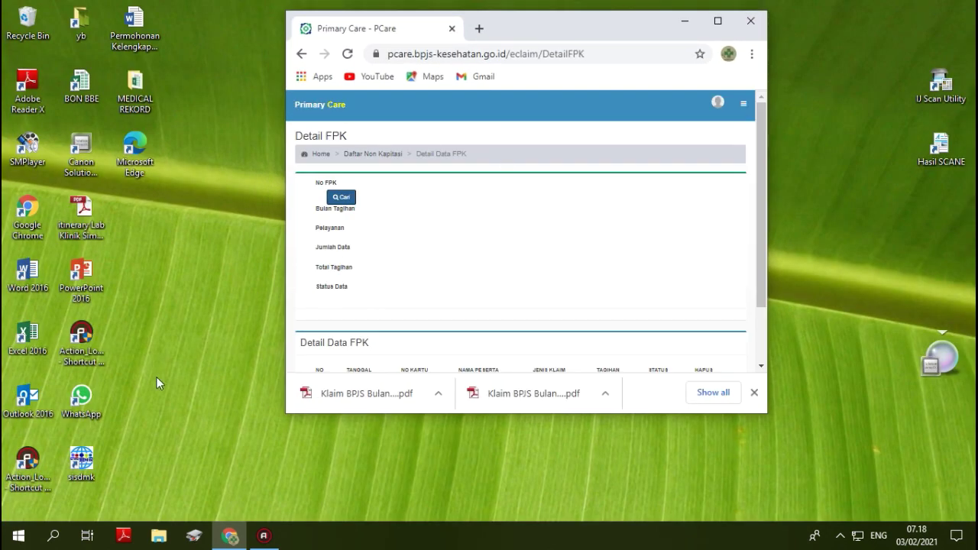
left_click(155, 541)
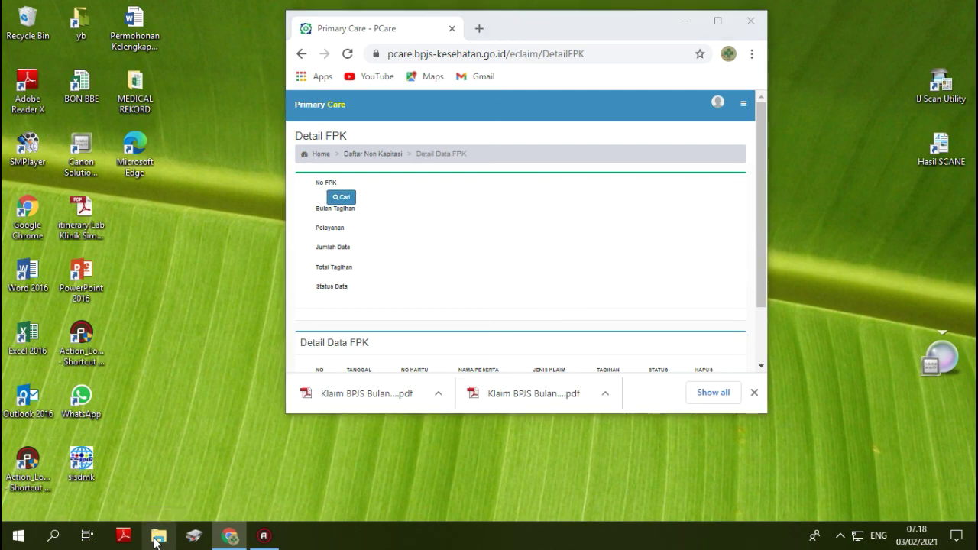